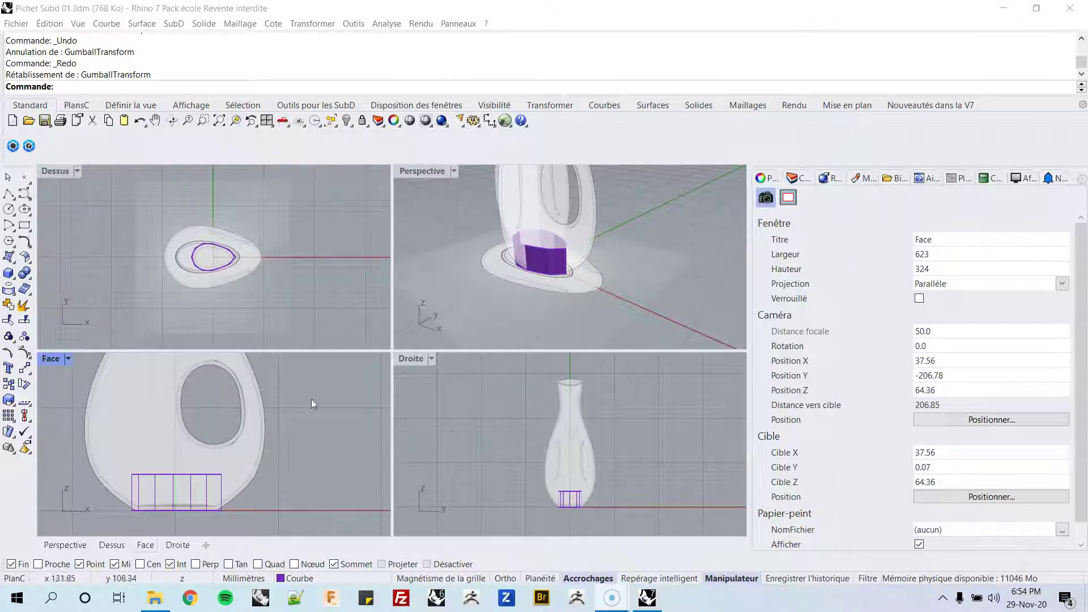
Try lowering a single upper edge of the purple SubD base, compare its smooth and flat display, and undo the move
double_click(419, 171)
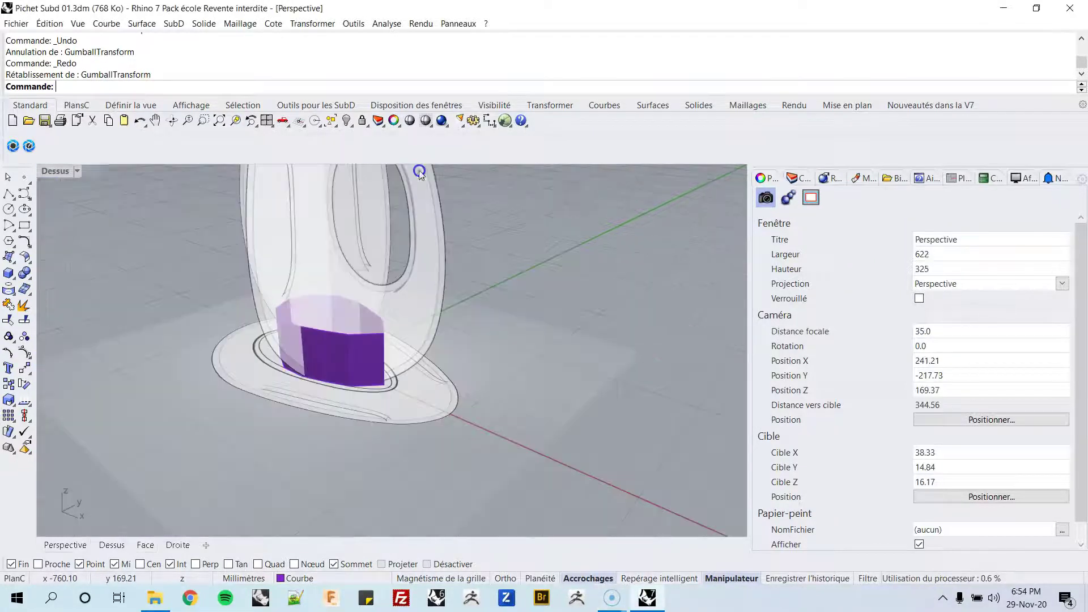
scroll(408, 340, down, 3)
scroll(373, 364, up, 3)
scroll(372, 363, up, 2)
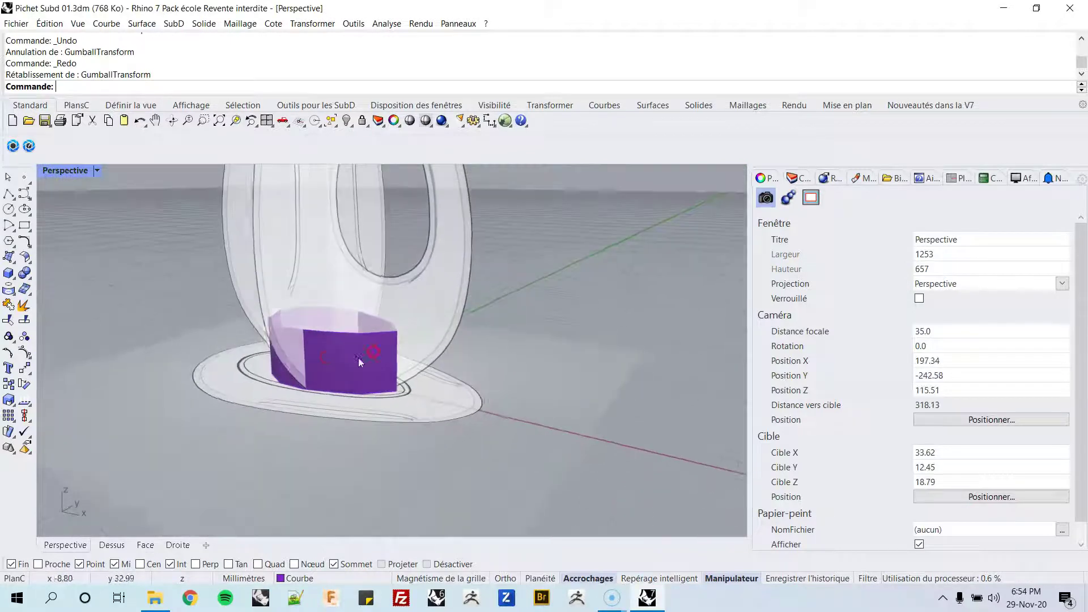
scroll(358, 366, up, 2)
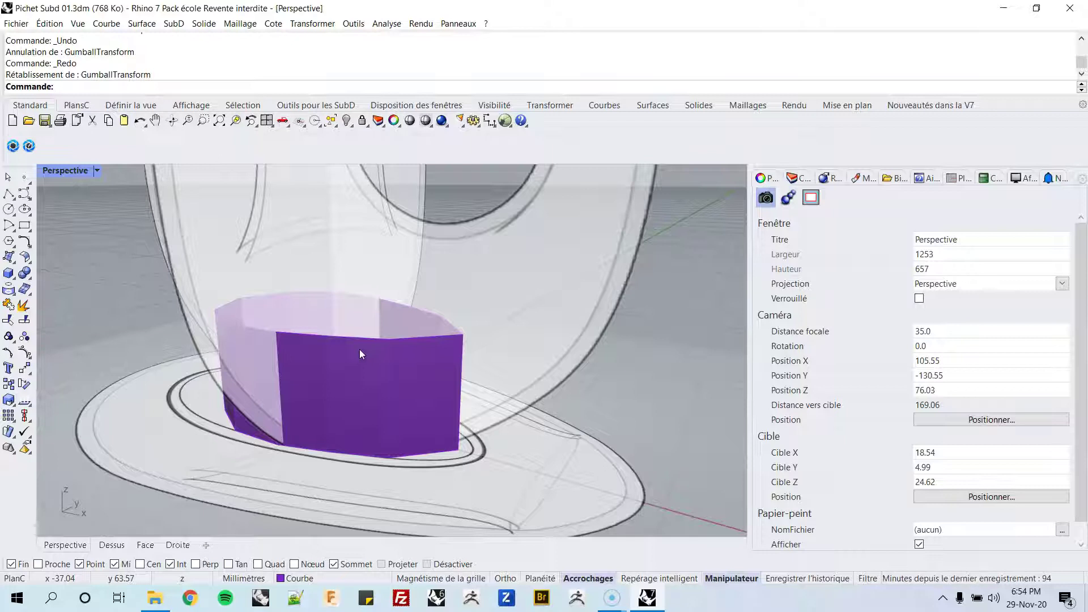
right_drag(360, 349, 339, 365)
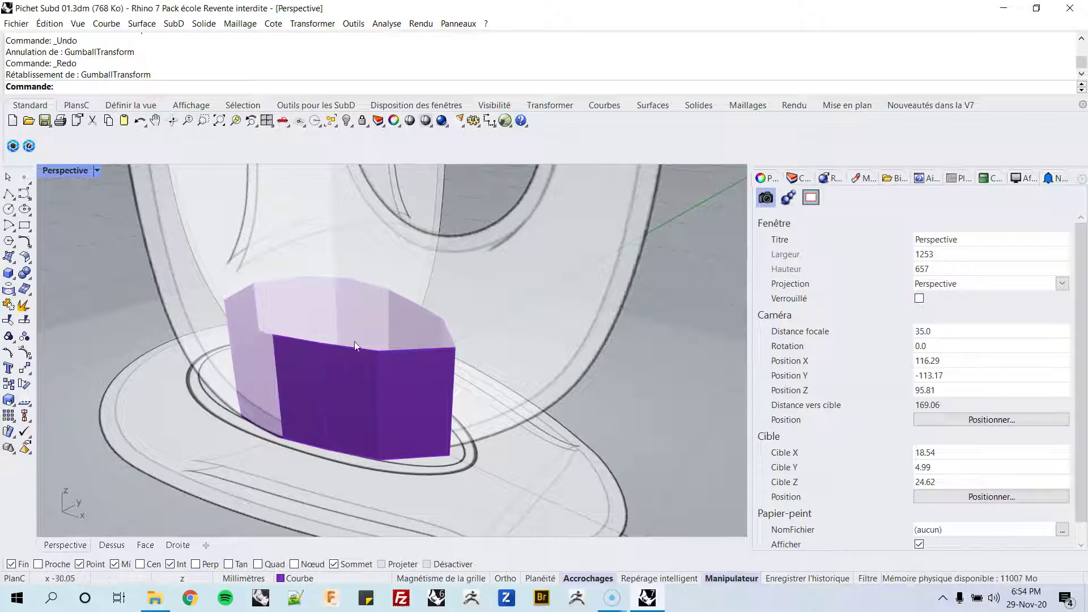
ctrl+shift+click(361, 350)
right_drag(363, 351, 369, 294)
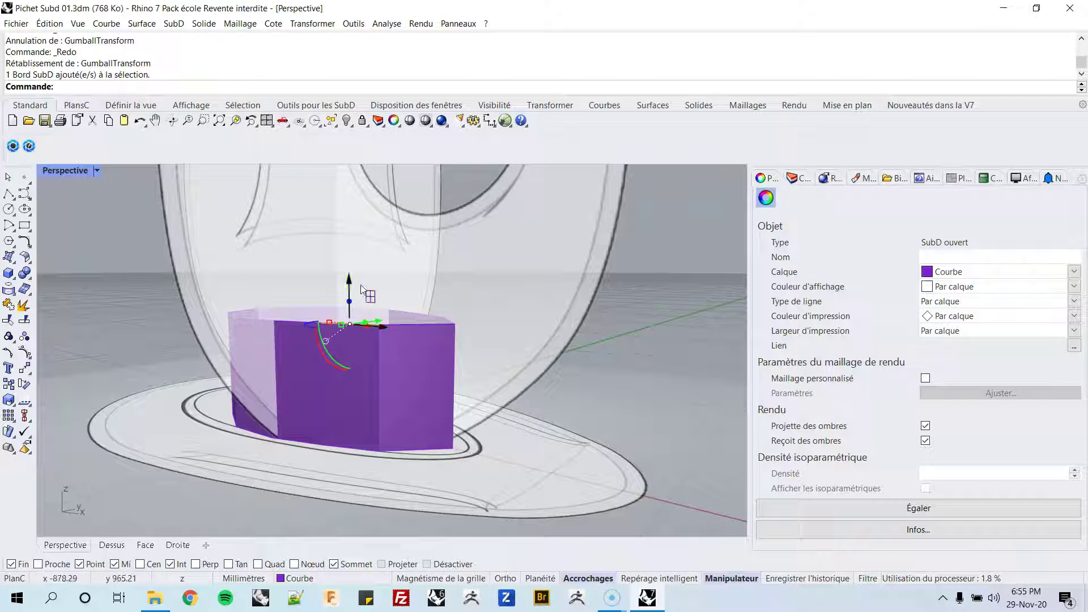
drag(349, 280, 352, 304)
key(Tab)
key(Tab)
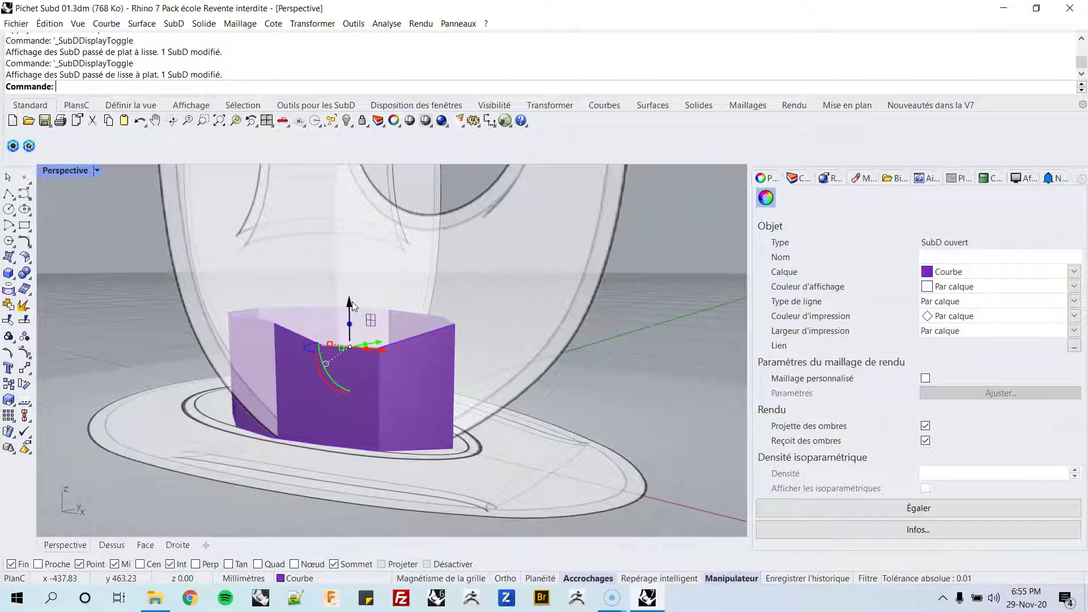
key(ctrl+z)
right_drag(352, 302, 378, 361)
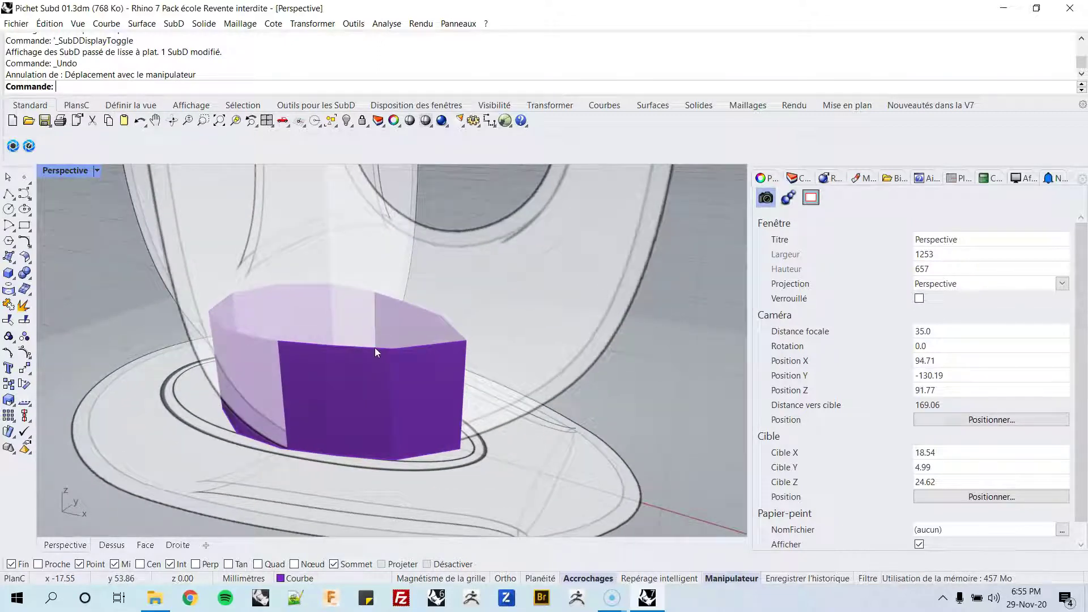
click(375, 348)
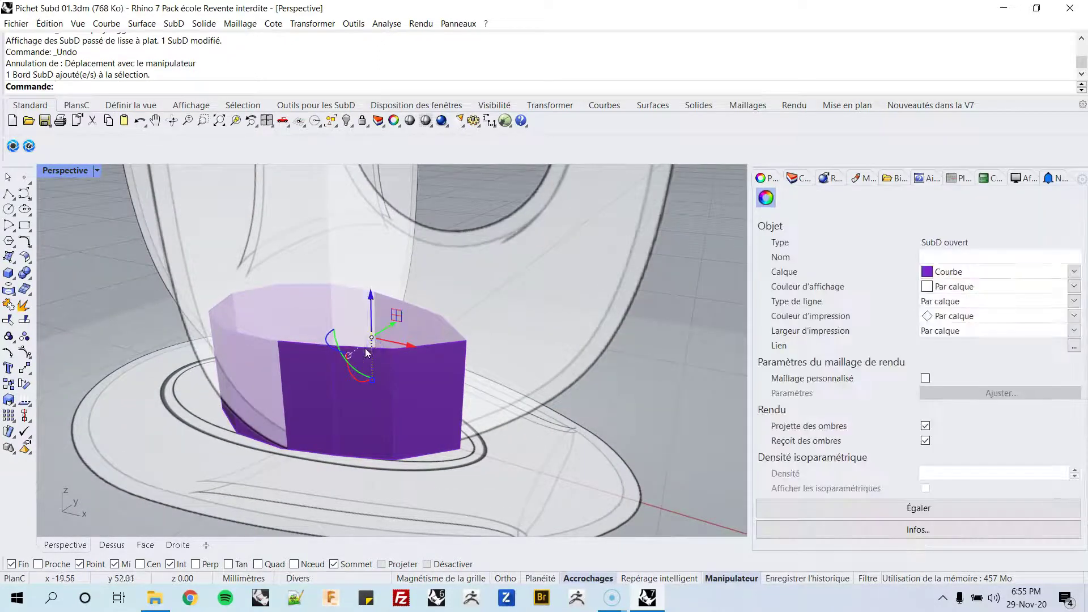
double_click(300, 341)
right_drag(301, 344, 528, 396)
key(Escape)
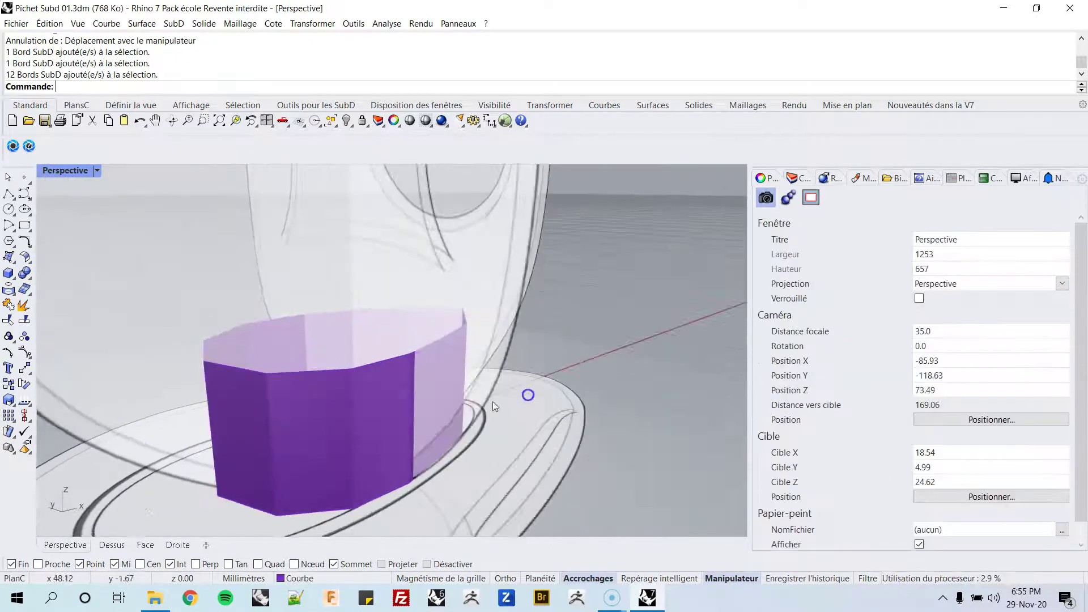
Select the whole top edge loop of the purple SubD base and scale it outward to the pitcher's reference outline
double_click(315, 375)
right_drag(315, 376, 240, 299)
right_drag(464, 379, 301, 307)
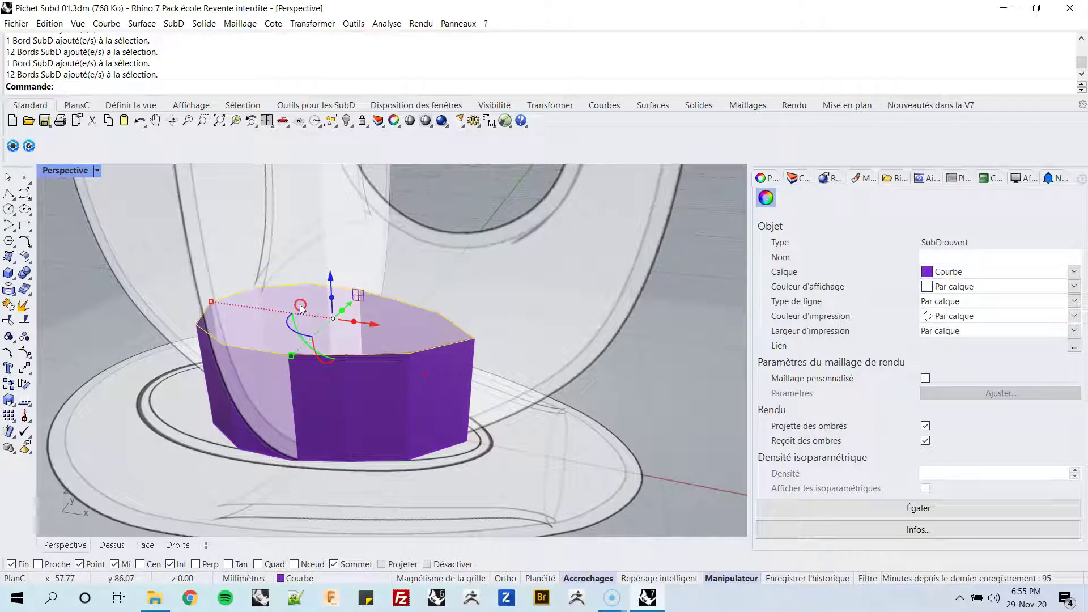
right_drag(301, 307, 379, 338)
mouse_move(187, 309)
right_down()
mouse_move(229, 313)
mouse_move(187, 321)
right_up()
drag(187, 322, 70, 359)
right_drag(70, 360, 246, 328)
double_click(76, 175)
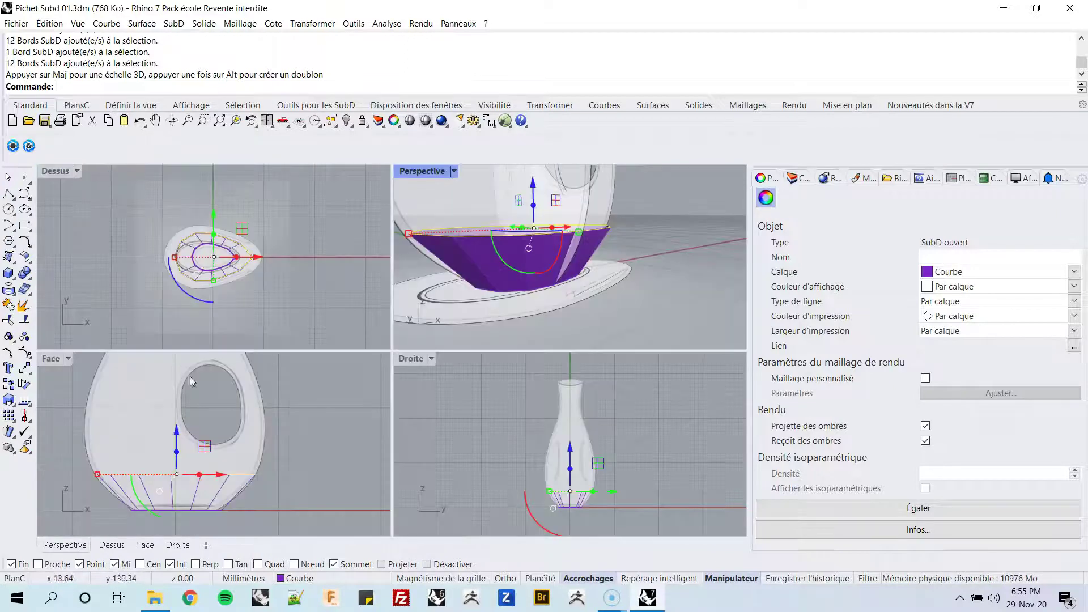
In the front view, extrude the top edge loop 35 mm upward and scale it out to the pitcher's outline
double_click(42, 359)
scroll(189, 364, up, 5)
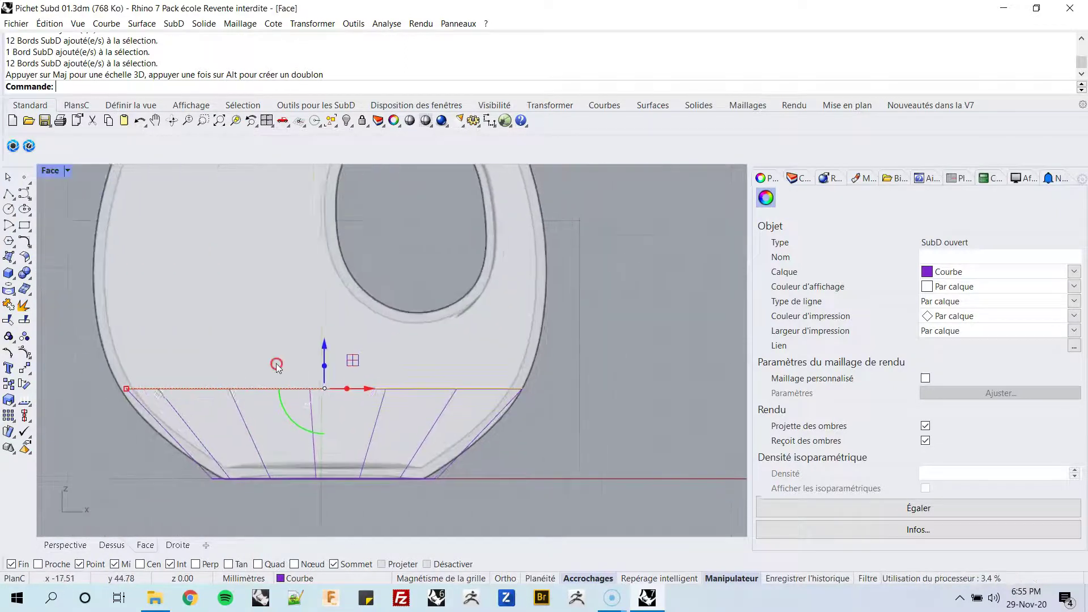
scroll(276, 367, down, 3)
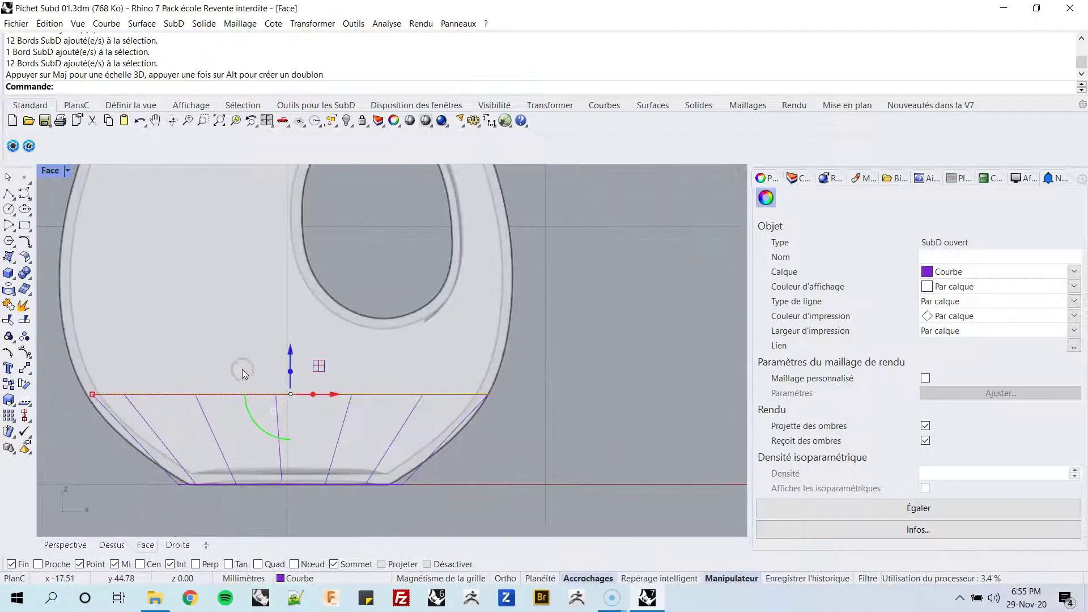
click(290, 372)
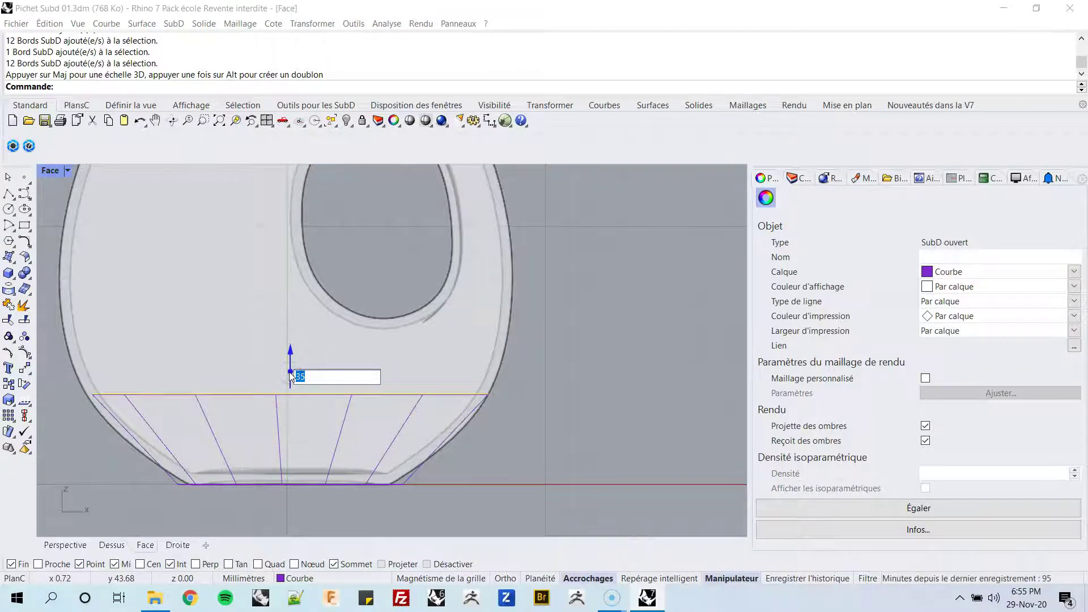
key(Return)
right_drag(76, 299, 160, 312)
drag(180, 323, 153, 325)
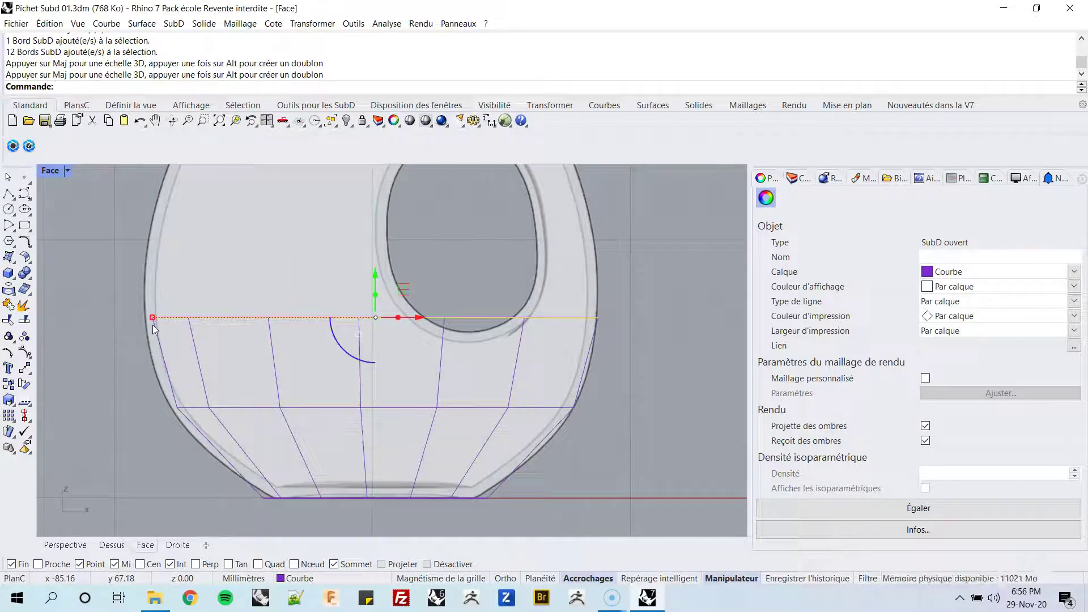
Switch the SubD to smooth display and widen its top edge loop to meet the pitcher's outline
key(Tab)
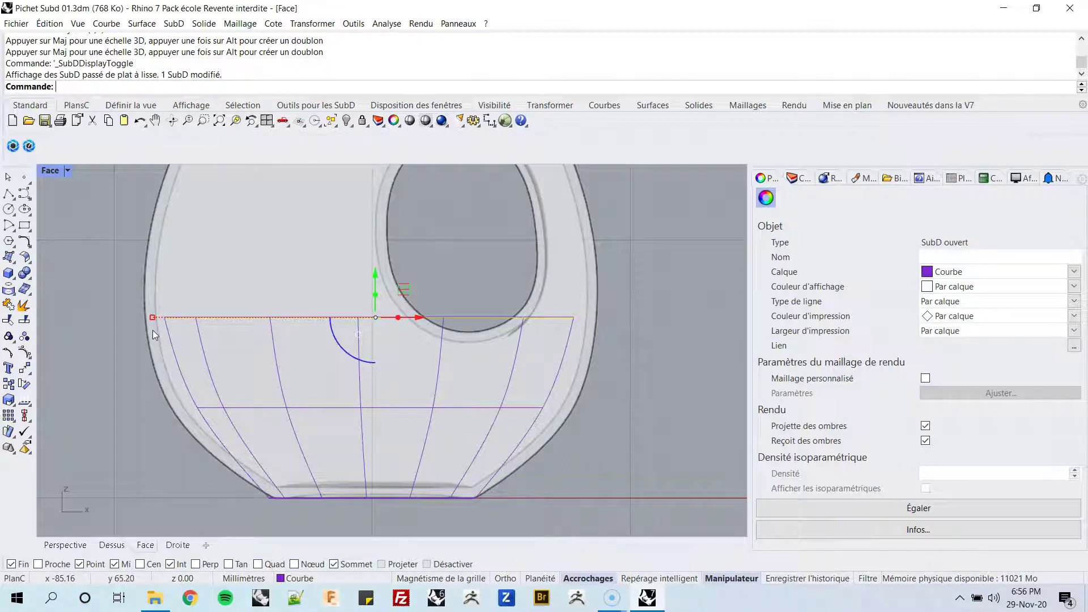
drag(152, 319, 133, 320)
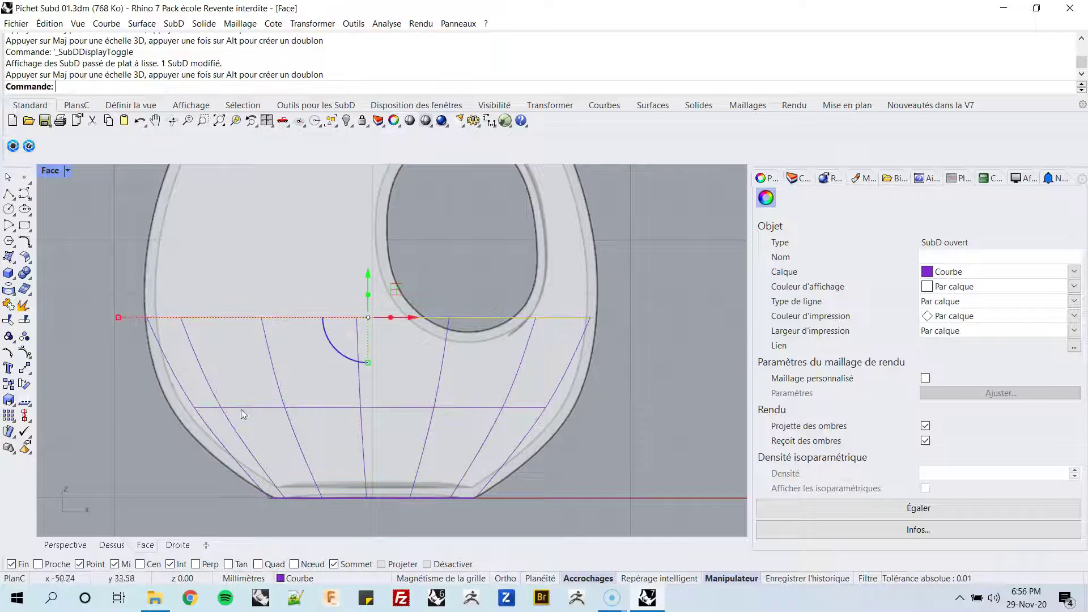
key(Escape)
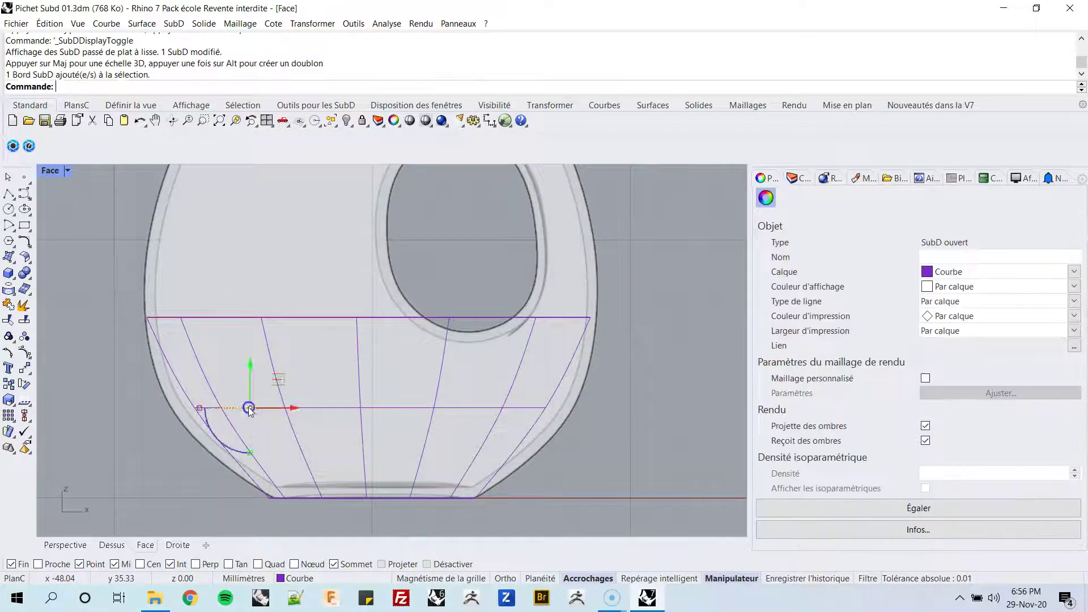
Scale the middle edge loop uniformly outward so the lower body follows the pitcher's outline
double_click(250, 407)
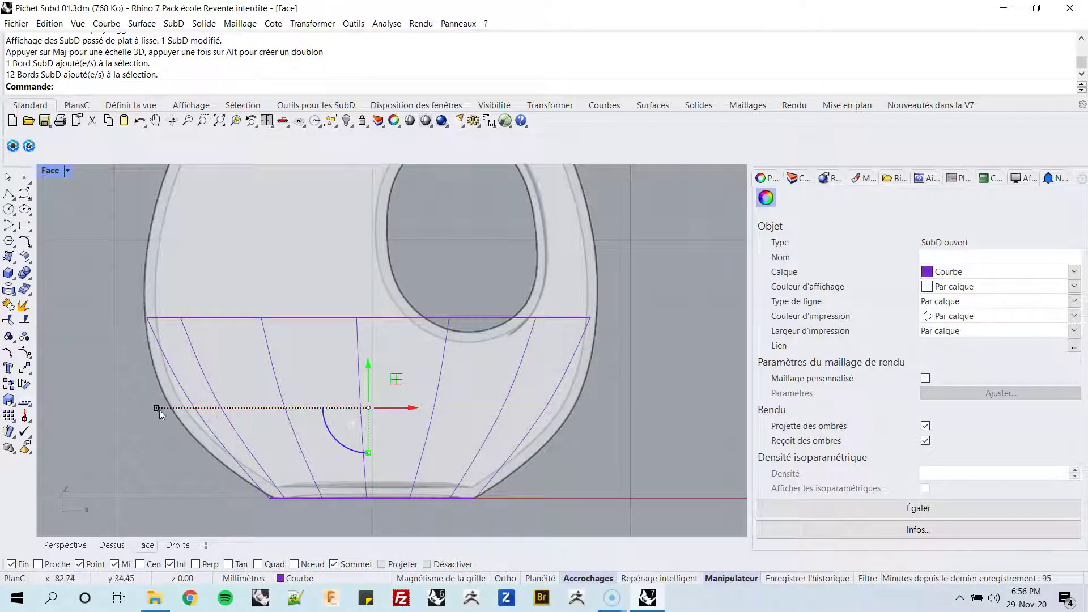
shift+drag(157, 407, 124, 430)
click(87, 397)
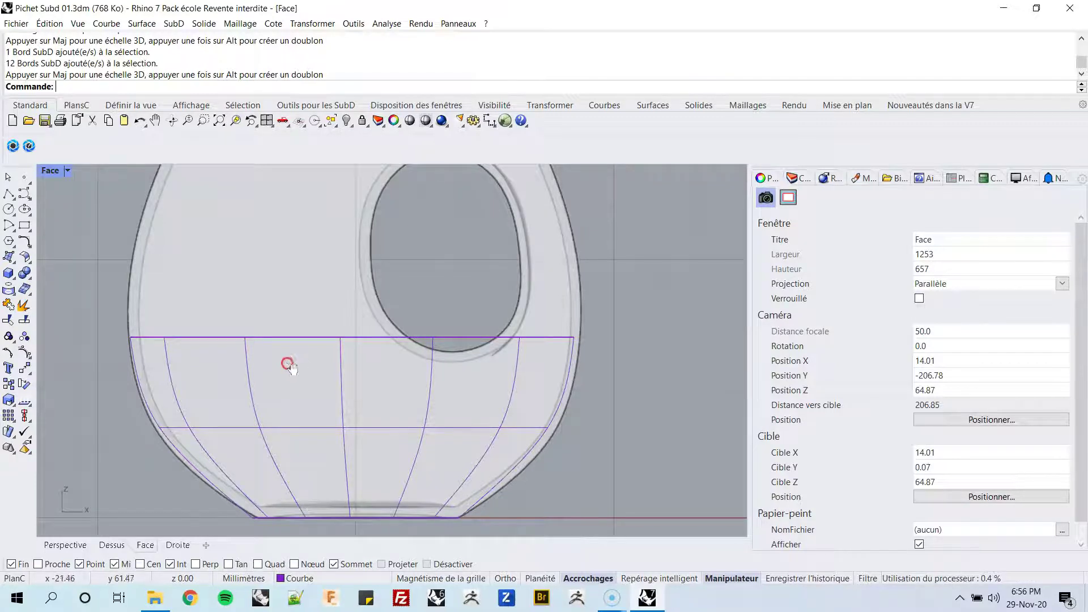
Extrude the SubD's top edge loop 35 mm upward to the middle of the handle opening
right_drag(287, 364, 276, 367)
double_click(273, 347)
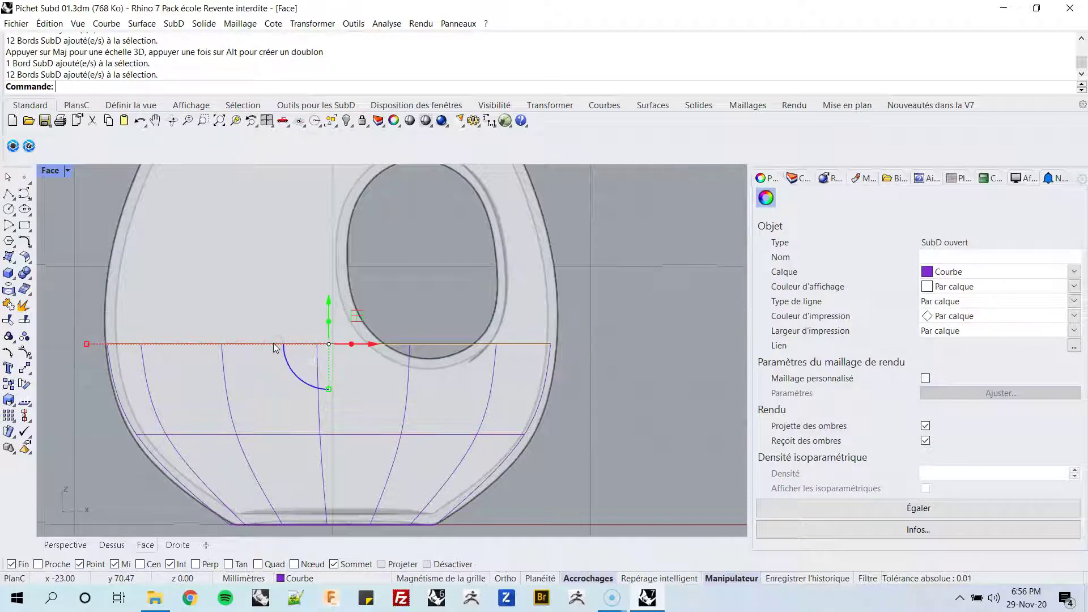
right_drag(308, 336, 287, 359)
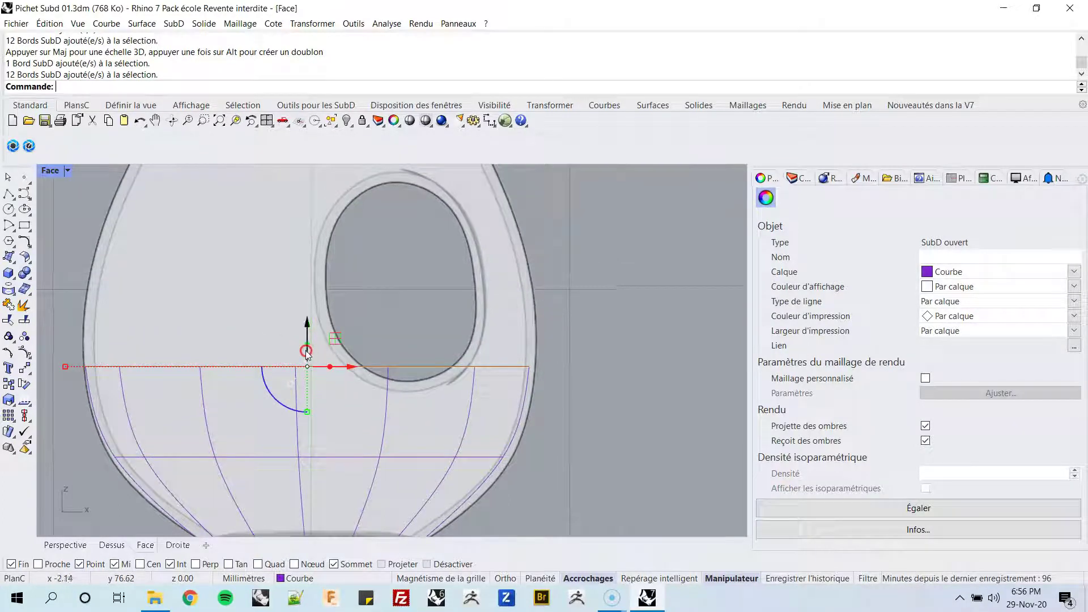
click(308, 347)
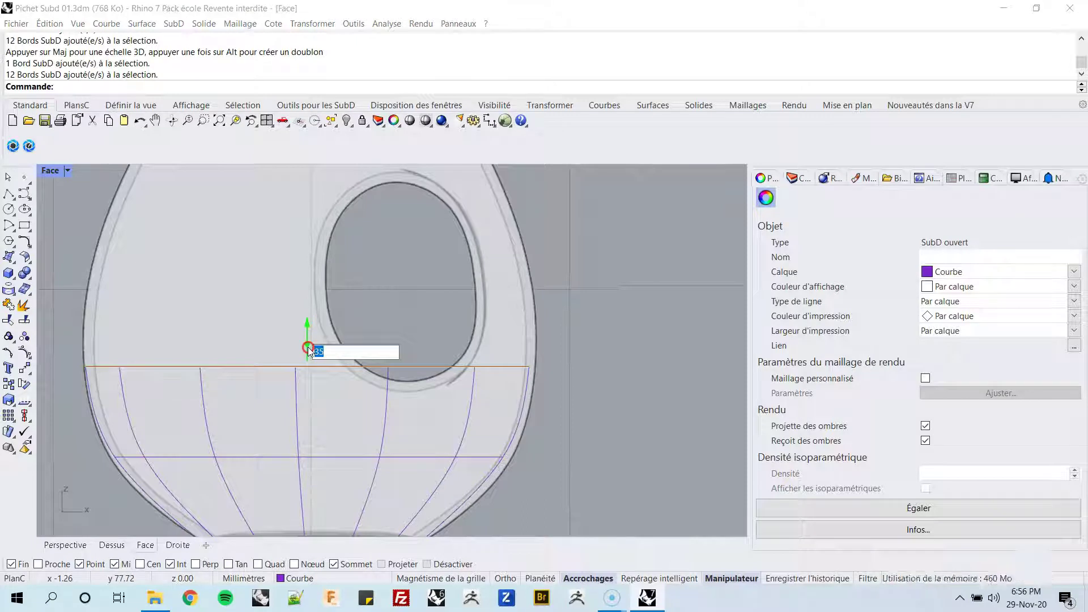
key(Return)
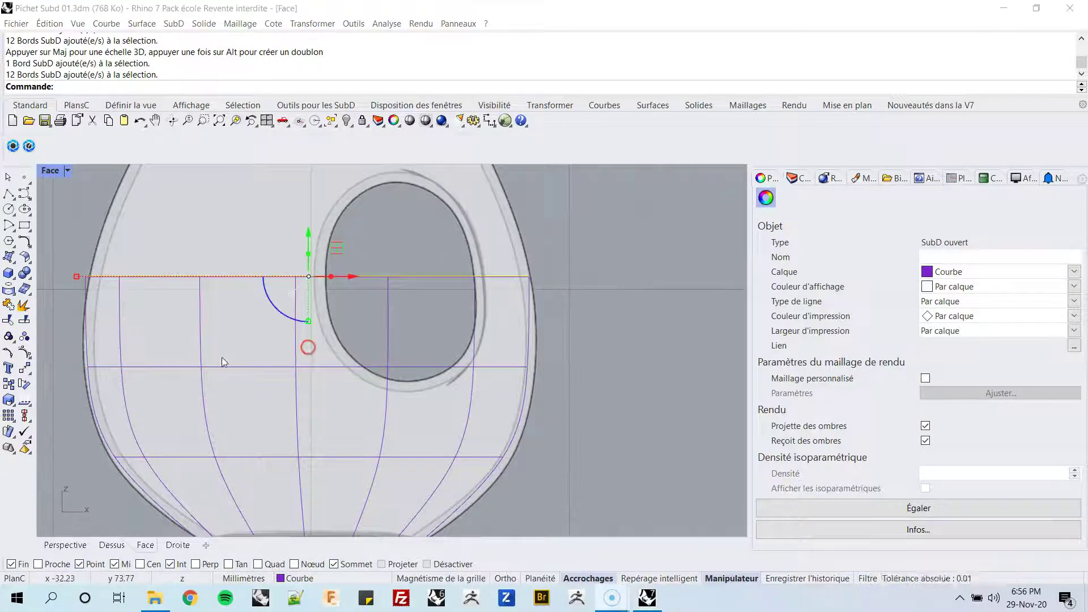
right_drag(104, 366, 130, 350)
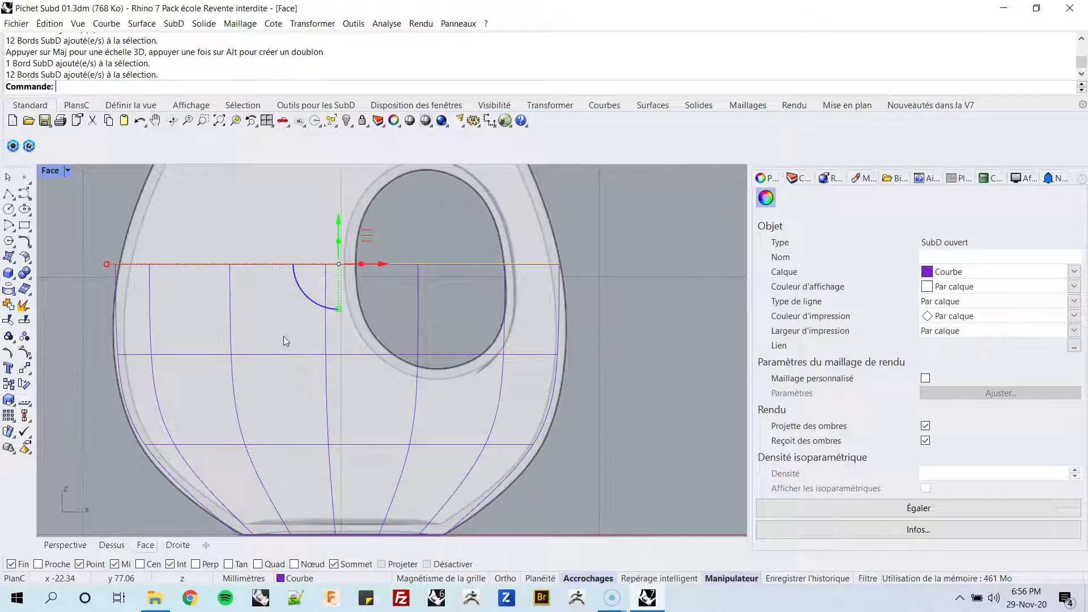
Extrude the top edge loop another 35 mm to the top of the handle opening and scale it inward to the outline
right_drag(289, 341, 271, 385)
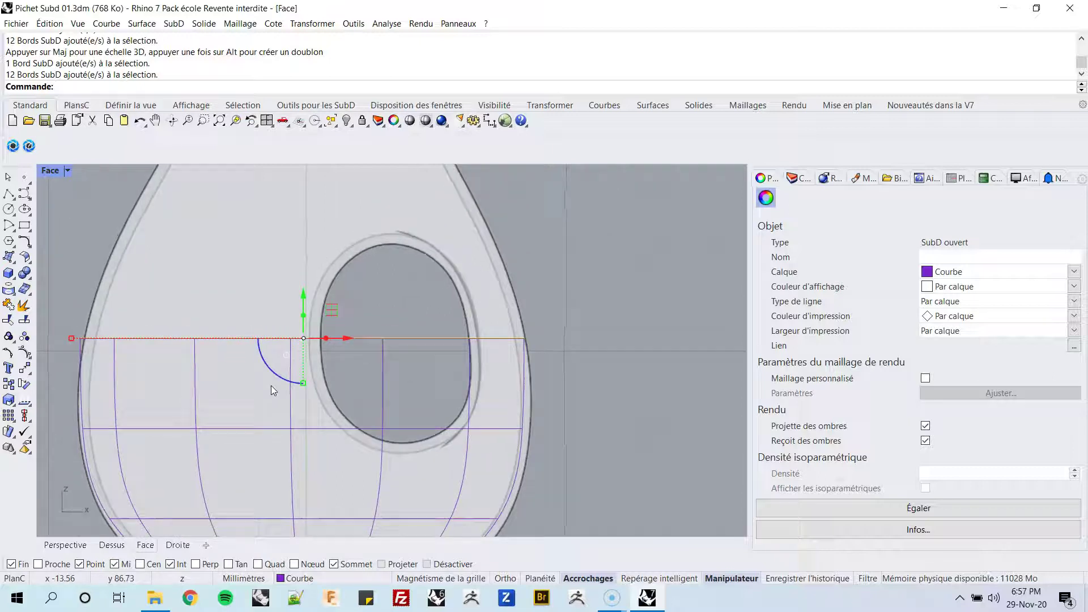
click(304, 315)
key(Return)
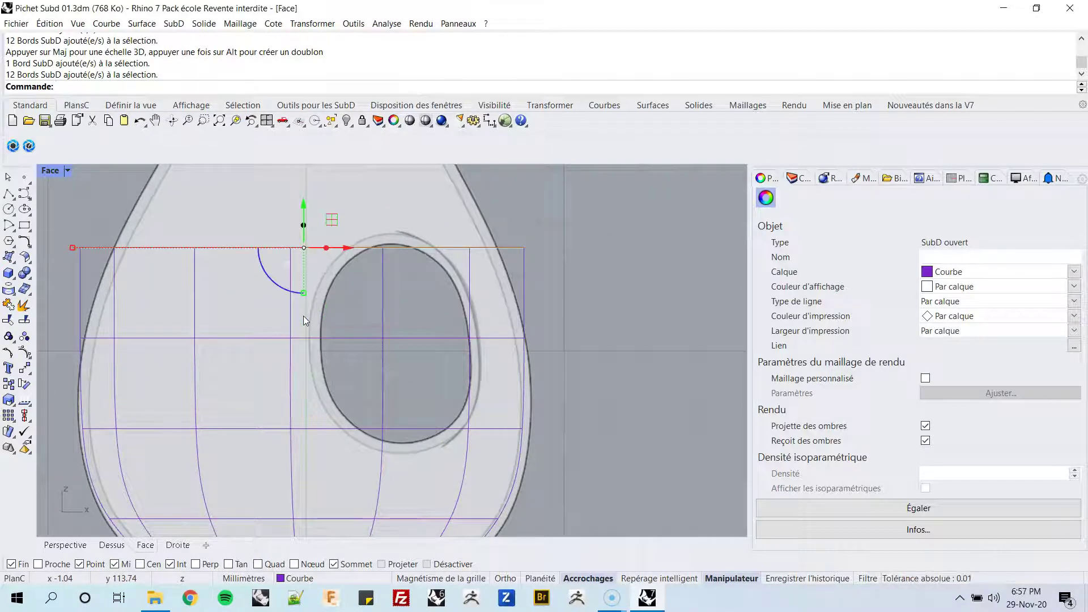
right_drag(304, 315, 306, 361)
drag(80, 291, 112, 296)
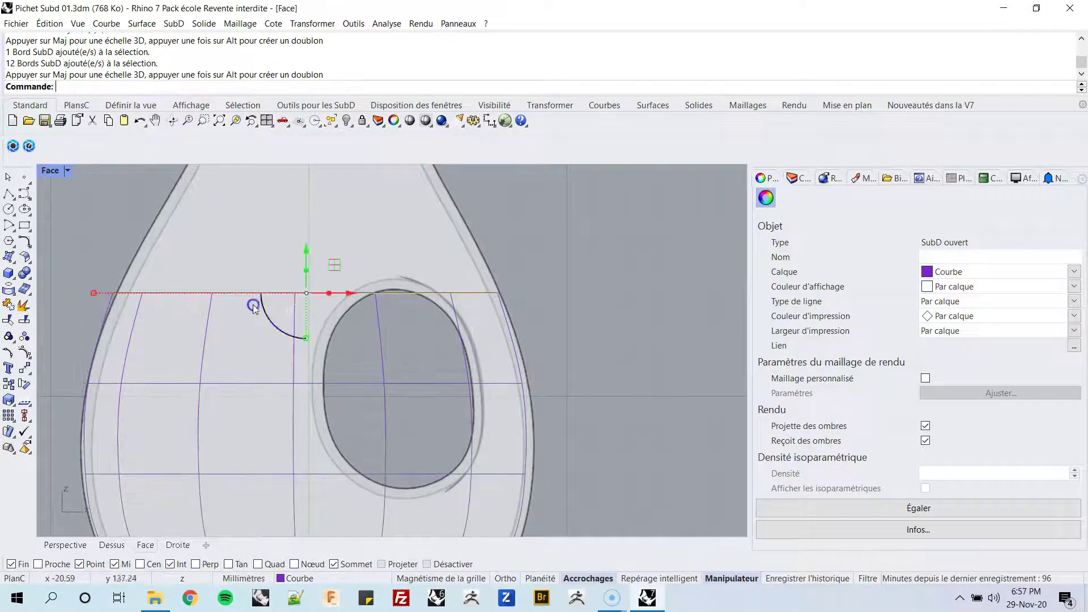
Extrude the top edge loop 35 mm above the handle opening and narrow it to the pitcher's shoulder
click(307, 270)
key(Return)
right_drag(331, 271, 321, 353)
drag(90, 286, 154, 289)
right_drag(153, 288, 154, 320)
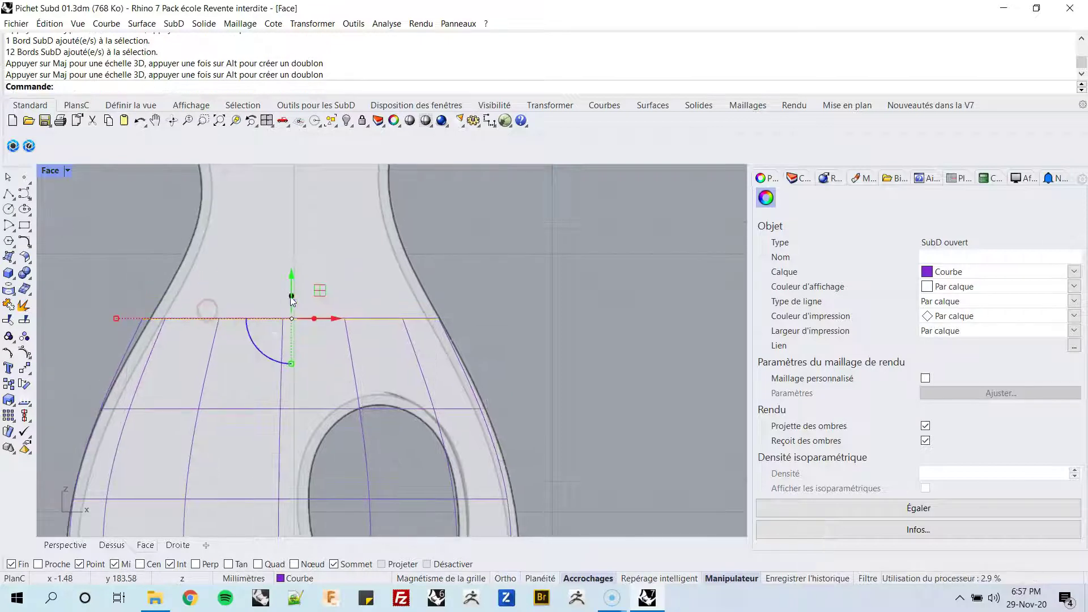
Extrude the top edge loop 35 mm from the shoulder and scale it inward to the start of the neck
click(290, 297)
key(Return)
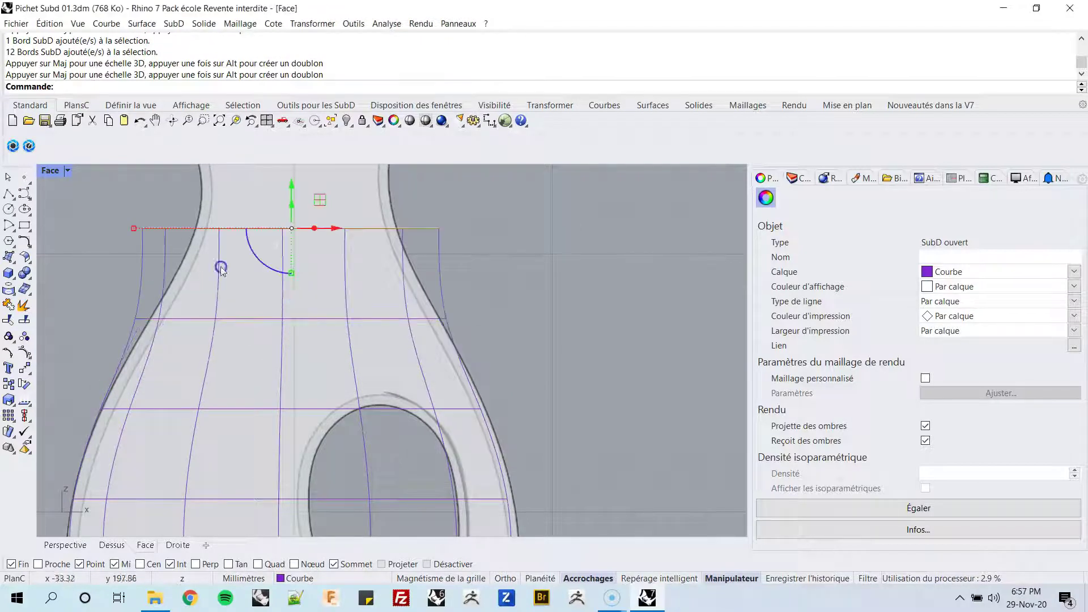
drag(134, 225, 179, 235)
right_drag(285, 245, 283, 316)
Extrude the top edge loop 35 mm upward along the neck of the pitcher
click(284, 258)
key(Return)
right_drag(265, 245, 267, 303)
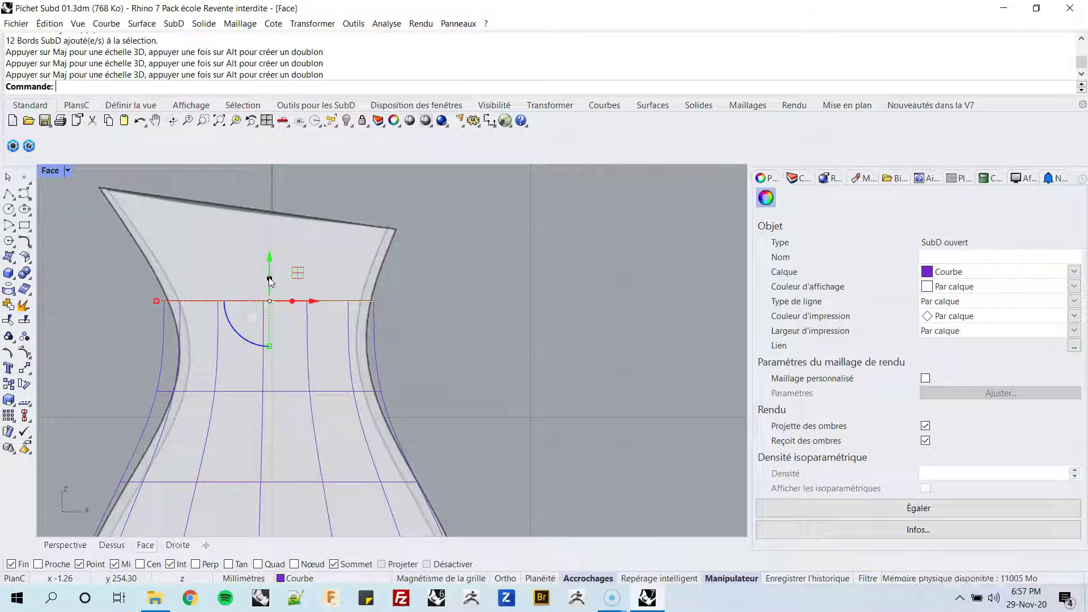
Extrude the top edge loop 35 mm up to the rim and scale it outward to form the flared mouth
click(269, 282)
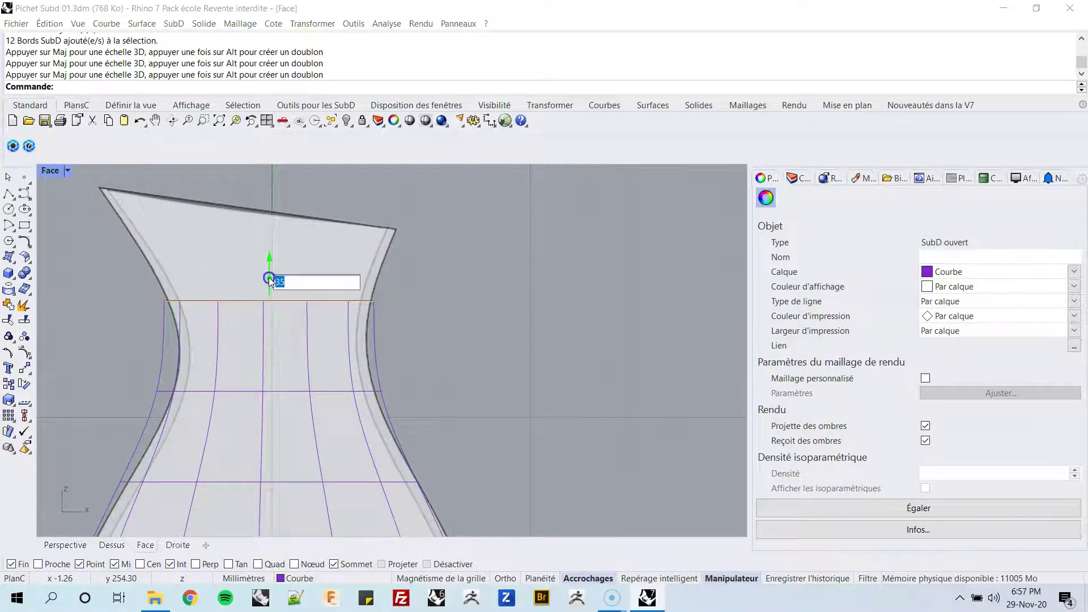
key(Return)
right_drag(284, 302, 311, 324)
drag(188, 233, 135, 235)
right_drag(274, 256, 257, 272)
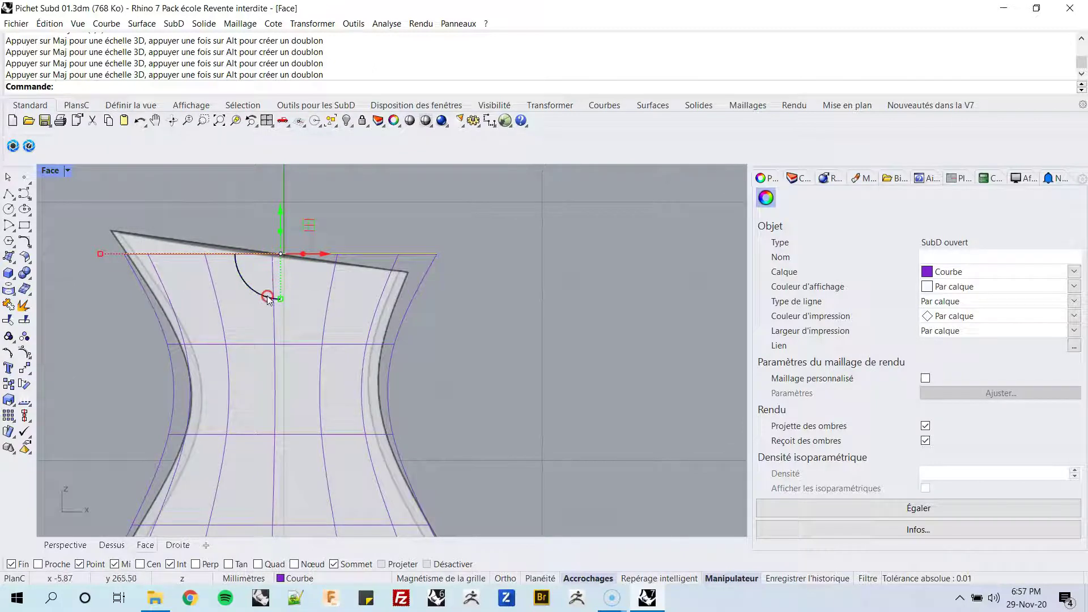
Rotate the top edge loop in the front view to align it with the slanted rim of the pitcher
drag(267, 296, 260, 302)
right_drag(259, 301, 240, 283)
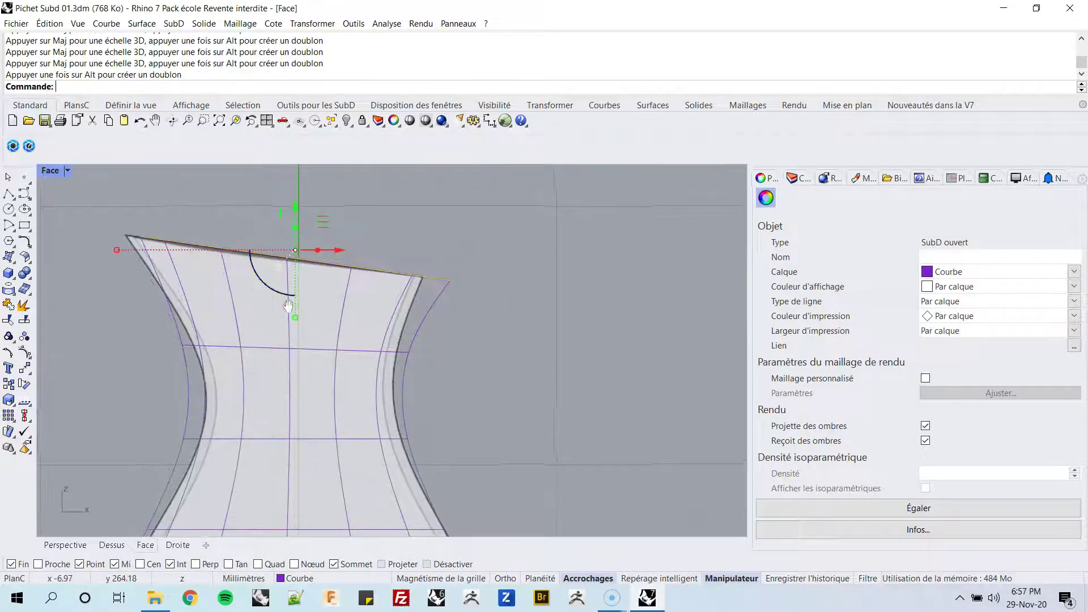
right_drag(259, 340, 292, 313)
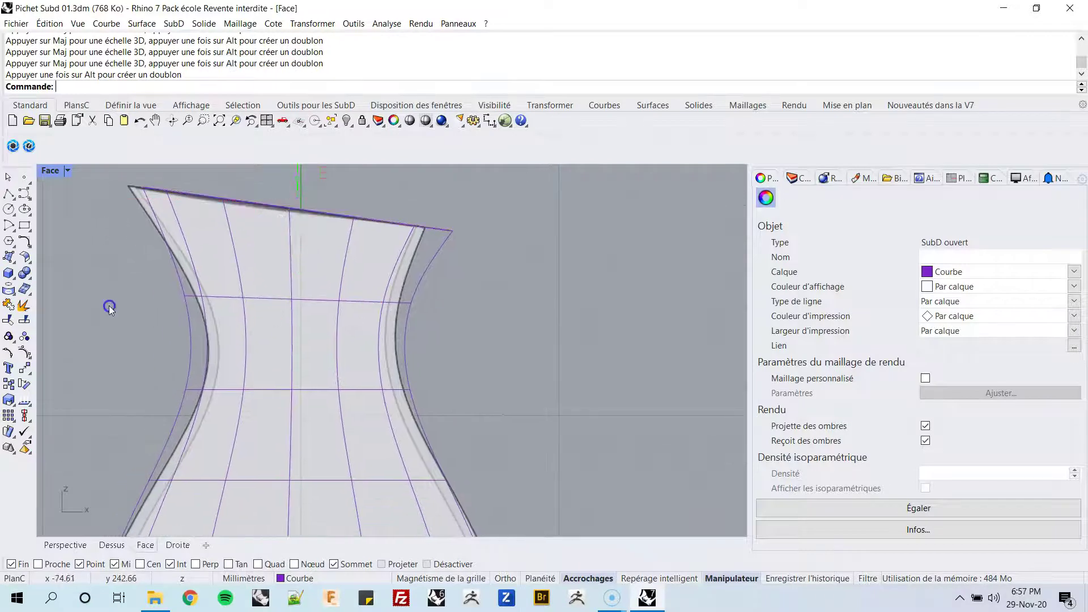
Scale the first edge loop below the rim slightly inward so the upper neck follows the reference image
click(109, 306)
ctrl+shift+double_click(261, 297)
drag(178, 298, 192, 295)
scroll(192, 340, up, 3)
key(Escape)
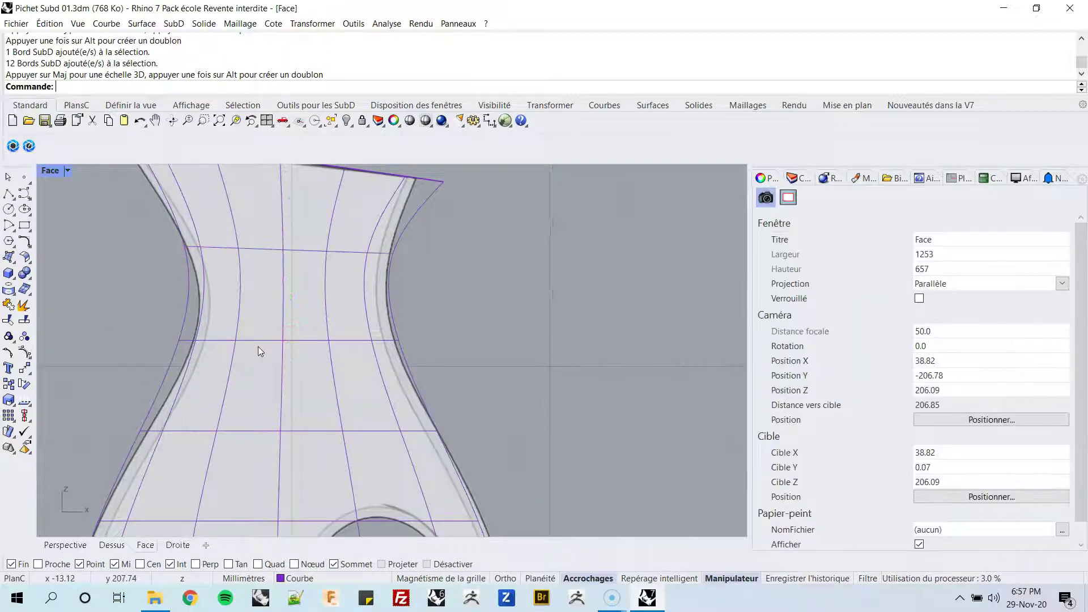
Scale the second edge loop below the rim inward to match the reference outline at the lower neck
ctrl+shift+double_click(259, 340)
drag(157, 340, 199, 356)
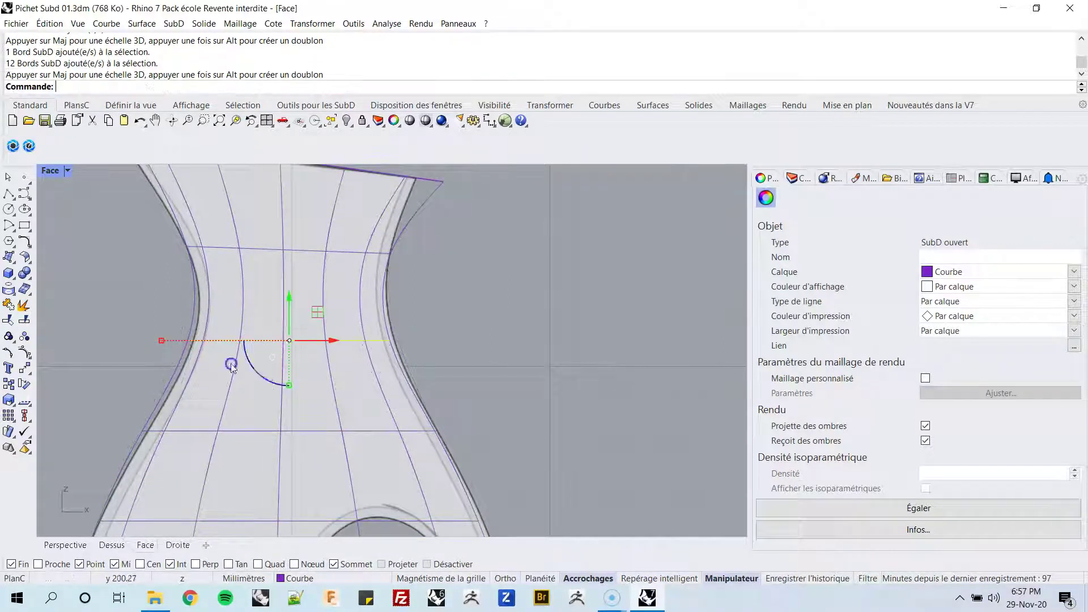
scroll(200, 356, down, 4)
scroll(227, 349, up, 5)
key(Escape)
Scale the third edge loop below the rim inward to fit the reference shoulder above the handle hole
double_click(244, 329)
drag(243, 329, 121, 335)
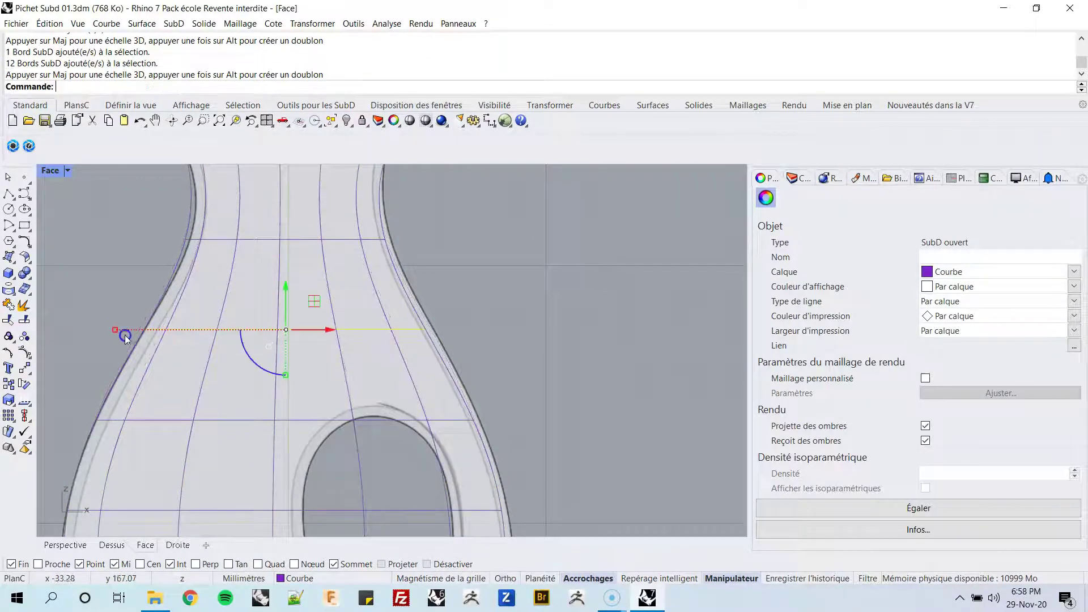
scroll(471, 376, down, 3)
scroll(391, 359, up, 4)
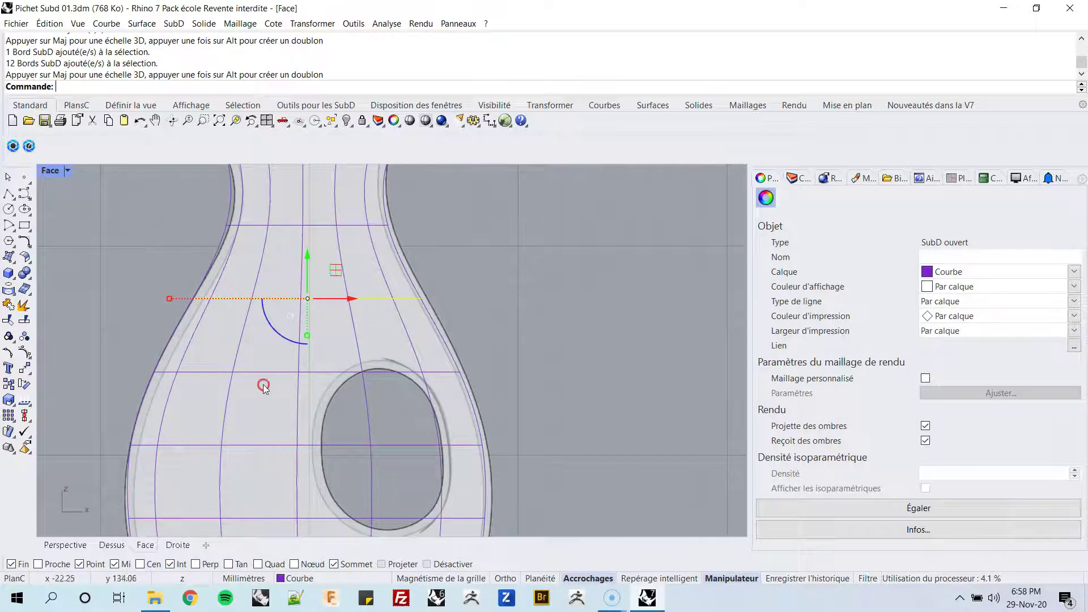
key(Escape)
Scale the lowest edge loop above the base outward to follow the reference outline
scroll(255, 384, down, 2)
scroll(255, 282, up, 4)
right_drag(239, 407, 403, 410)
scroll(318, 383, up, 1)
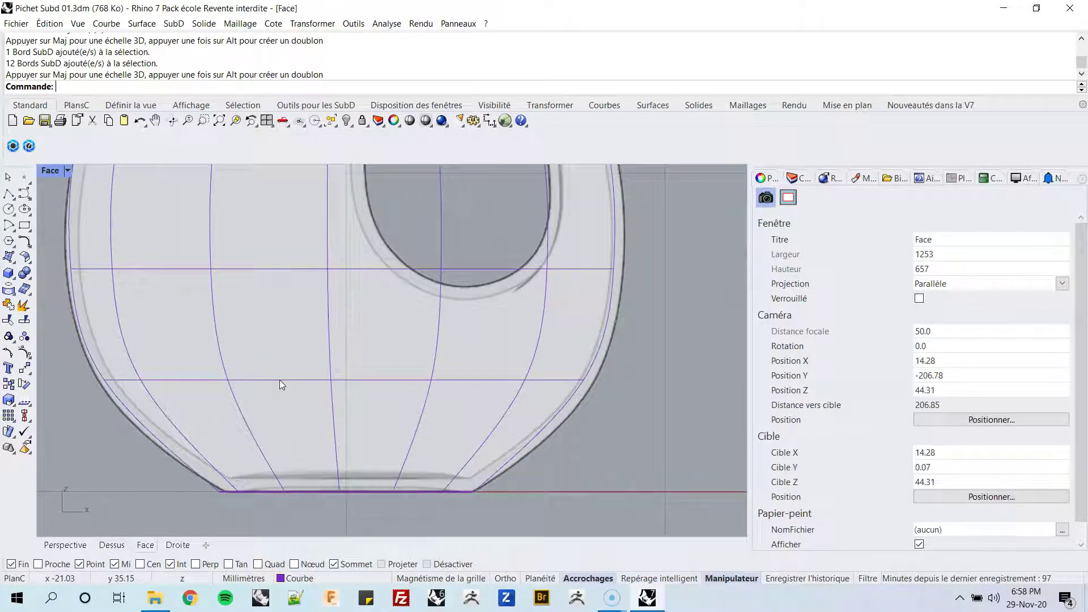
double_click(280, 380)
right_drag(98, 382, 138, 378)
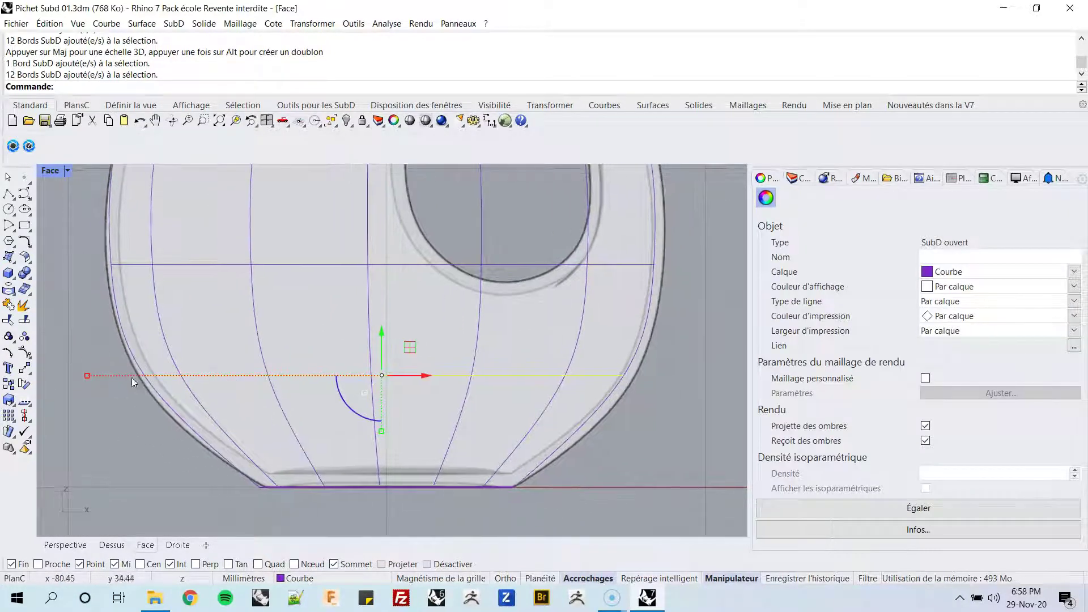
drag(87, 374, 87, 373)
drag(87, 373, 79, 377)
scroll(318, 417, down, 5)
scroll(354, 393, up, 4)
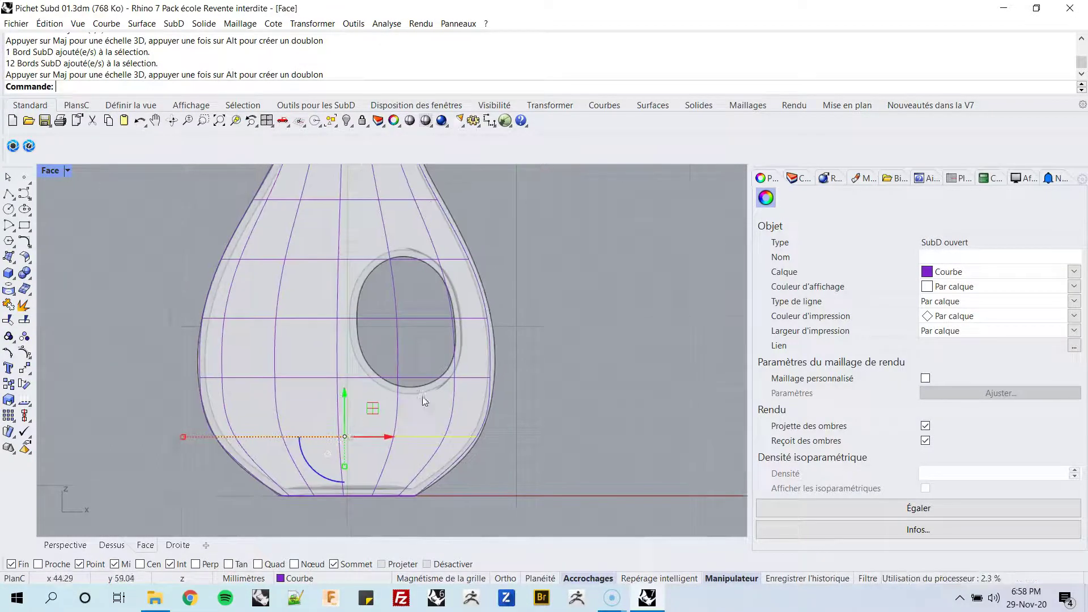
Scale the second edge loop above the base outward to match the widest part of the reference body
ctrl+shift+click(244, 387)
key(Escape)
ctrl+shift+double_click(209, 387)
right_drag(67, 393, 131, 376)
drag(121, 369, 112, 373)
In the right view, scale the rim edge loop inward to match the width of the reference mouth
click(54, 179)
double_click(53, 176)
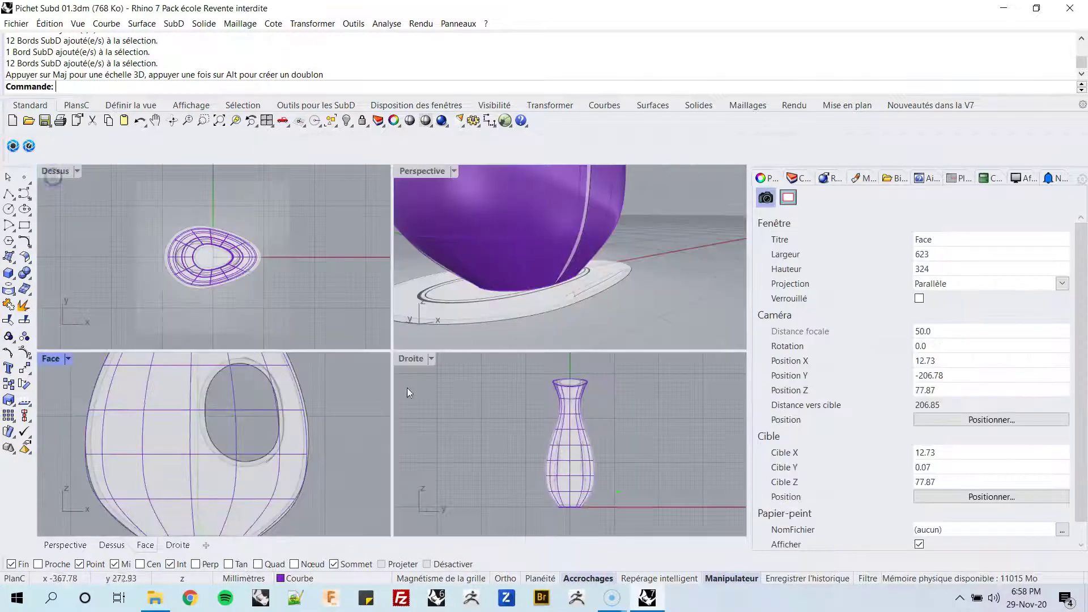
double_click(411, 359)
scroll(404, 245, up, 4)
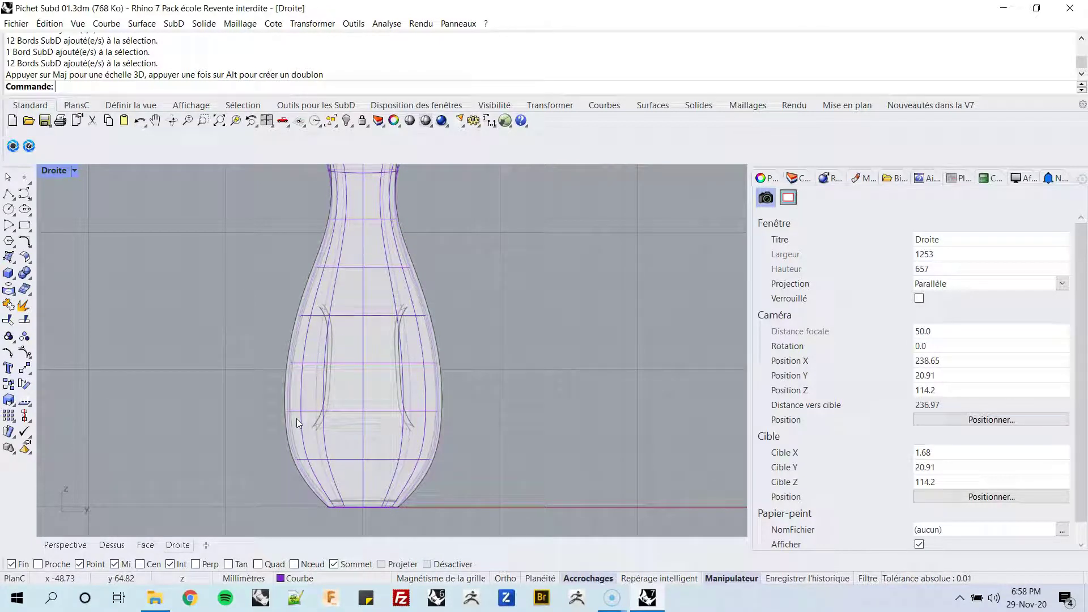
right_drag(333, 266, 299, 321)
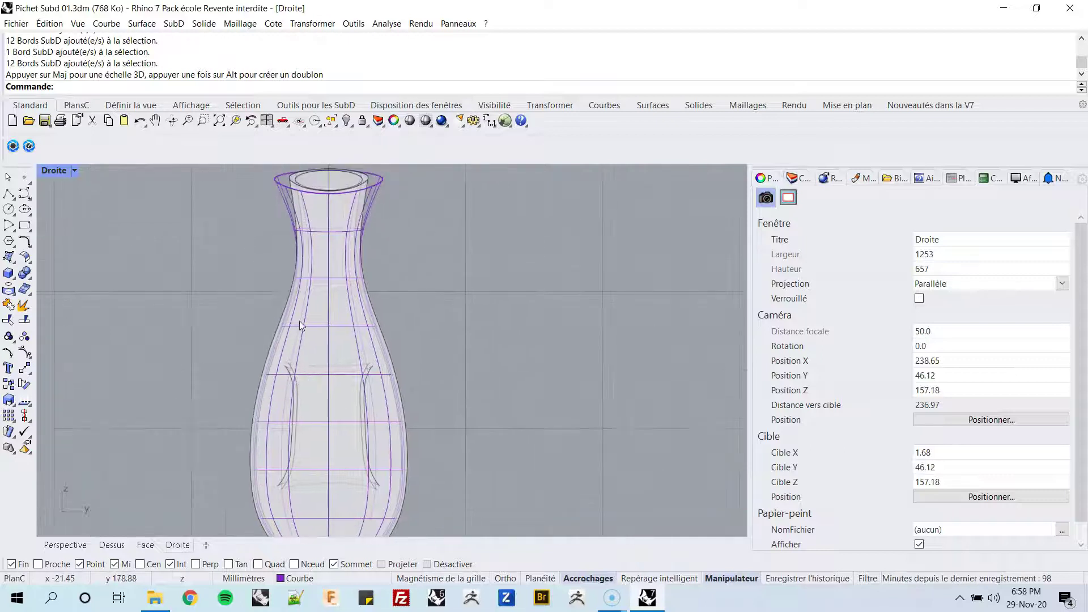
scroll(242, 235, up, 5)
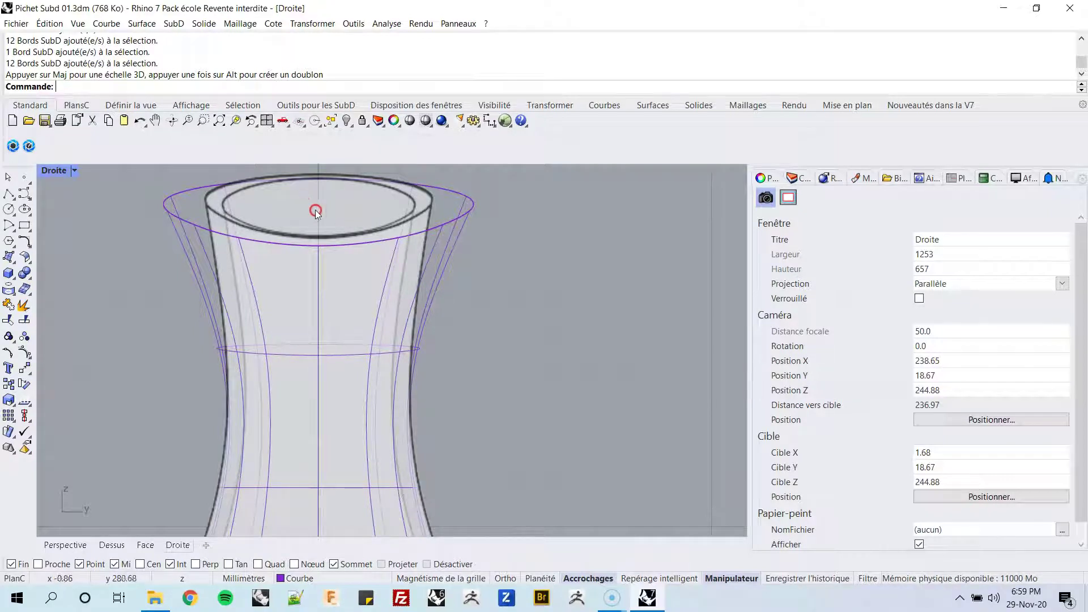
double_click(188, 190)
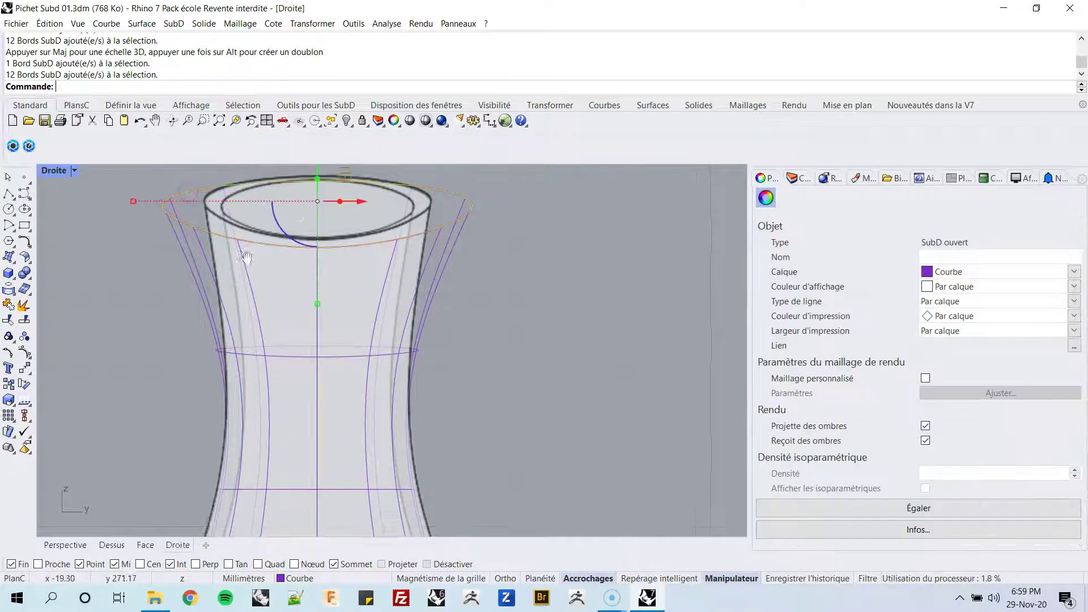
right_drag(243, 251, 224, 276)
drag(117, 228, 164, 240)
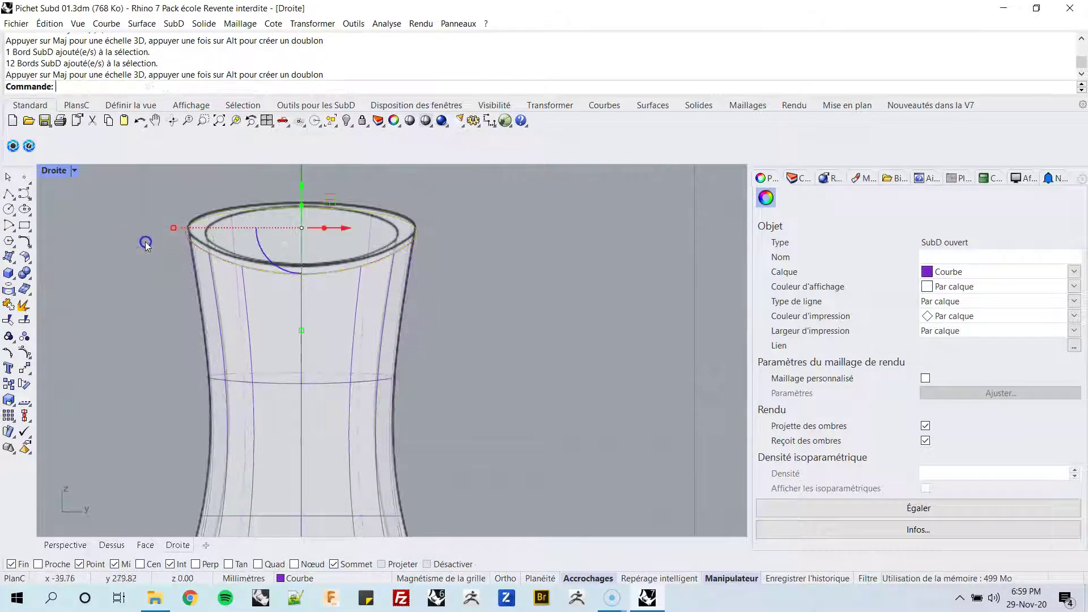
In the front view, move the rim edge loop so its spout end lines up with the reference rim
double_click(59, 171)
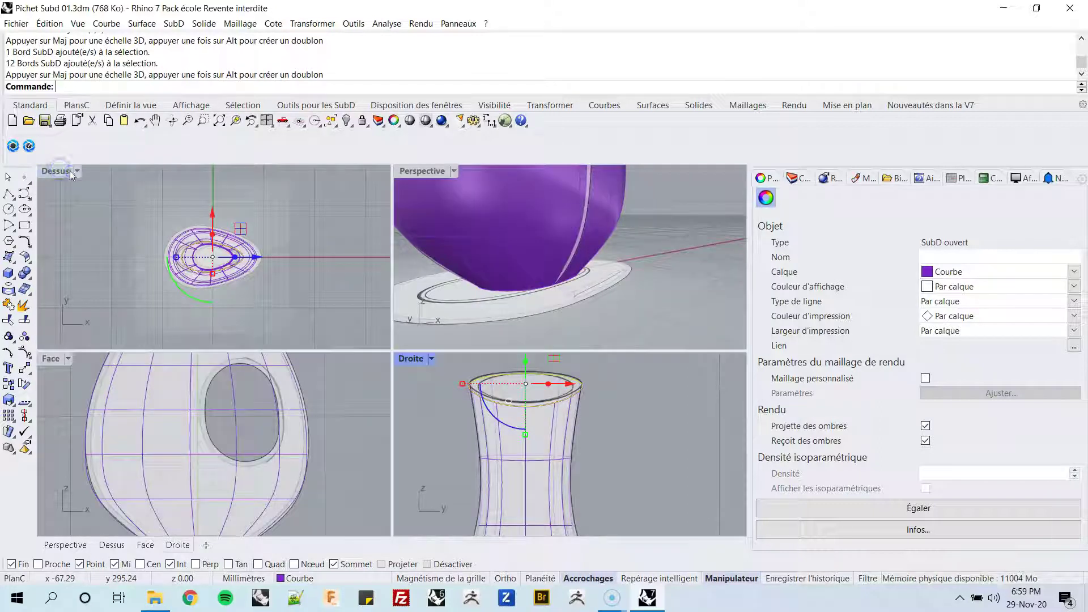
double_click(54, 359)
scroll(53, 359, down, 3)
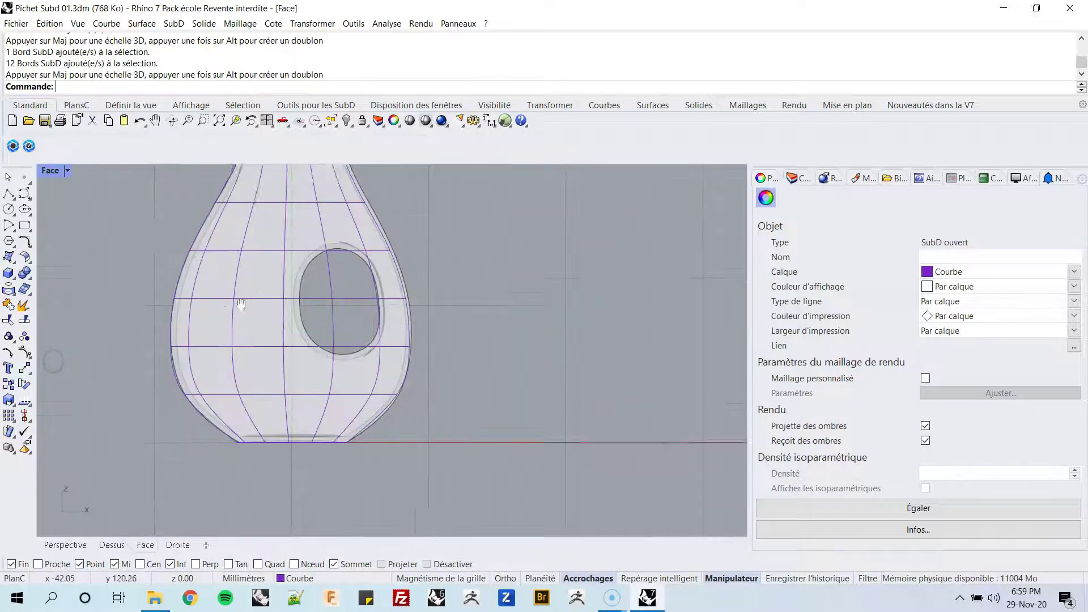
scroll(247, 379, up, 5)
scroll(292, 306, up, 2)
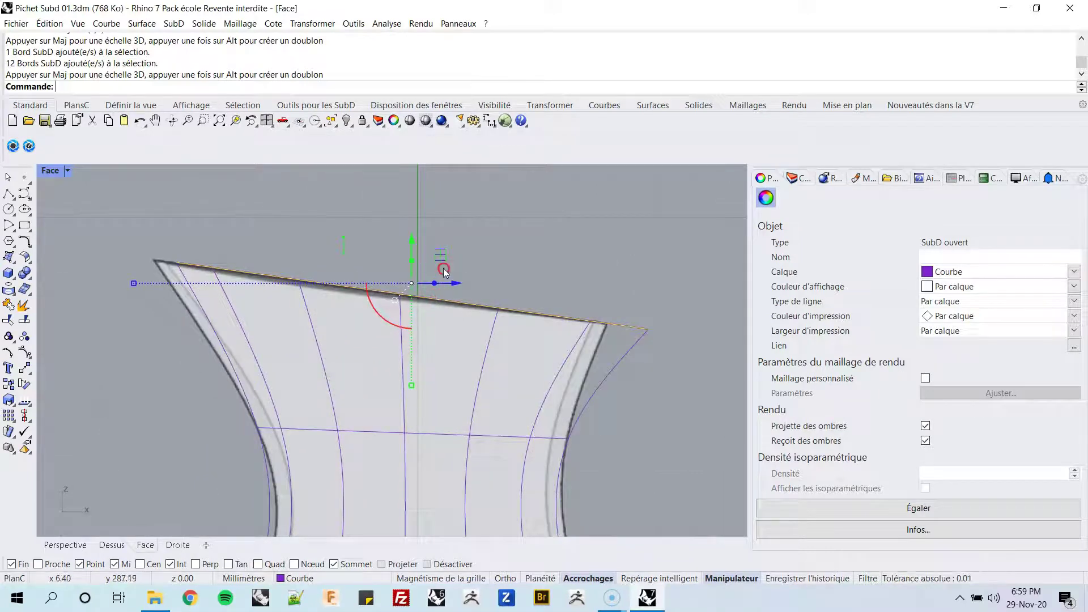
drag(439, 255, 408, 298)
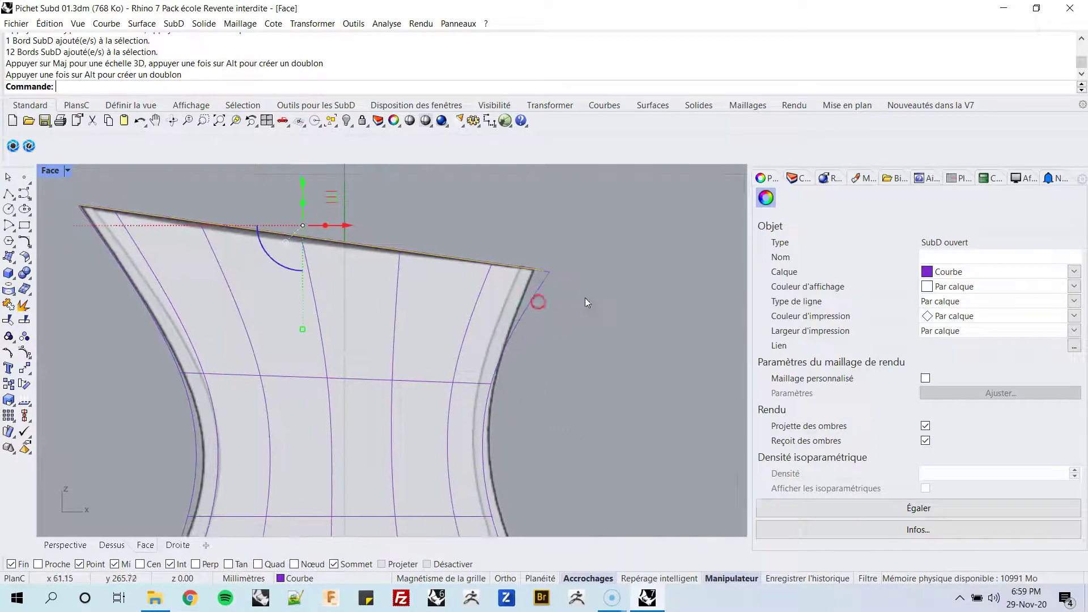
Move the rim's rear corner vertex onto the corner of the reference outline in the front view
click(546, 295)
scroll(516, 258, up, 3)
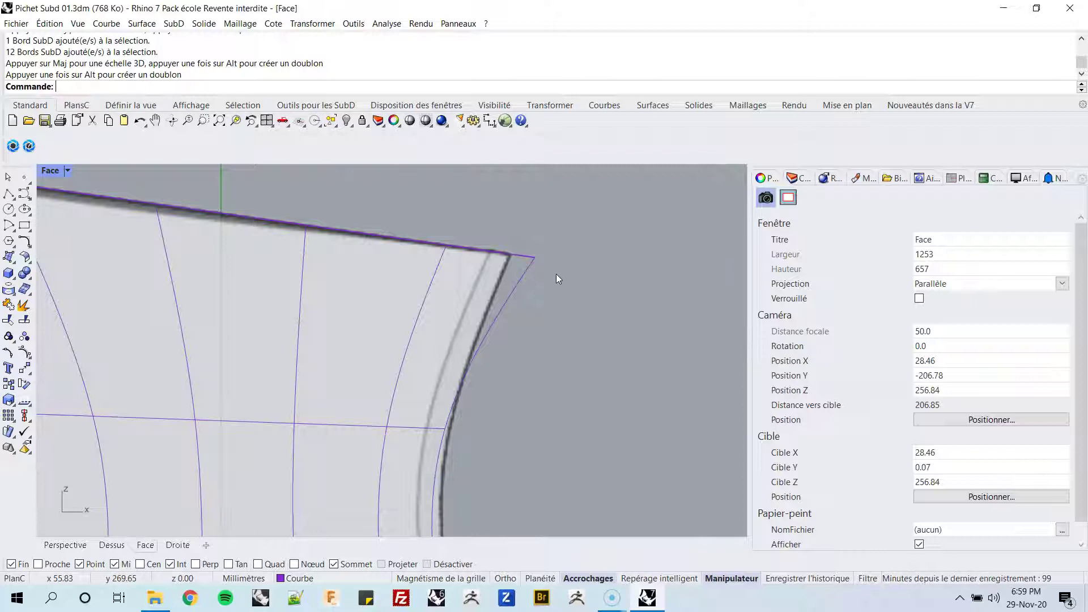
drag(512, 212, 583, 302)
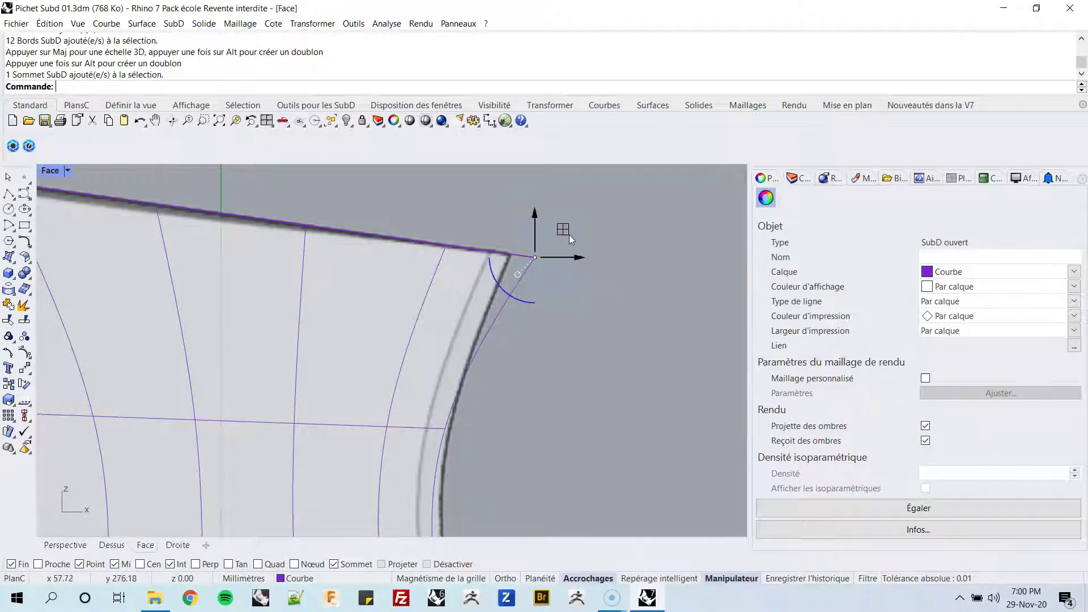
drag(565, 235, 542, 230)
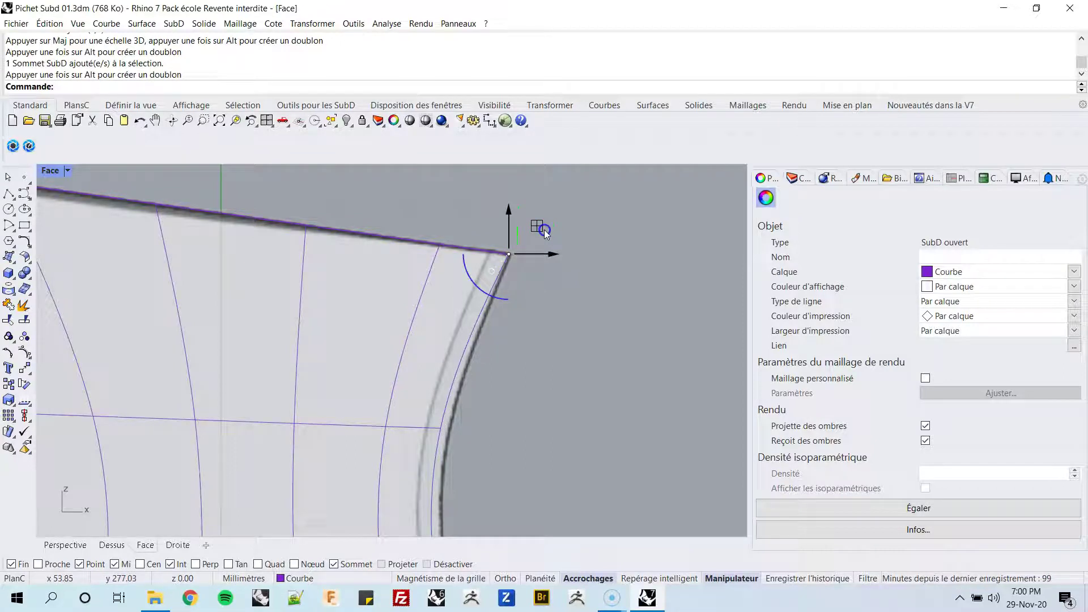
scroll(531, 324, down, 4)
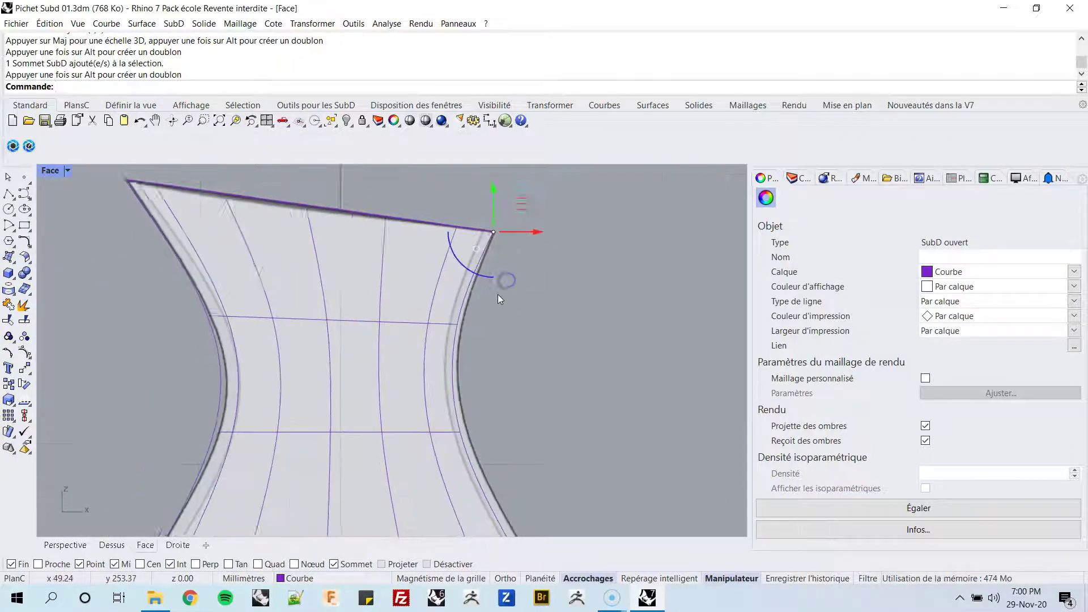
right_drag(497, 294, 505, 252)
click(512, 267)
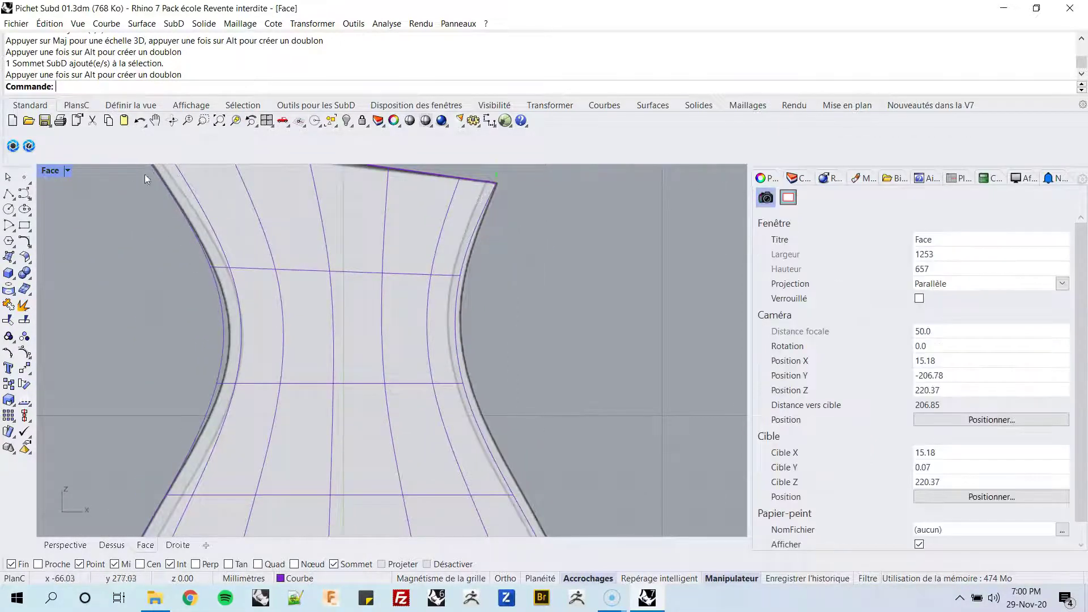
Turn on the SubD's control points and adjust the position of the rim's rear corner control point
scroll(481, 255, up, 2)
click(446, 254)
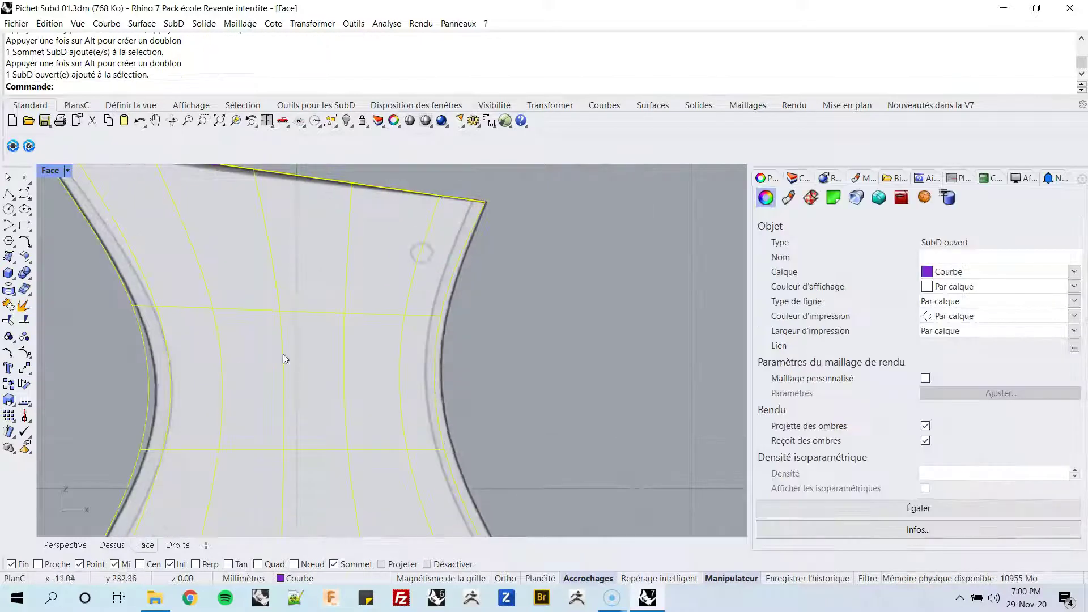
click(25, 353)
scroll(490, 309, up, 2)
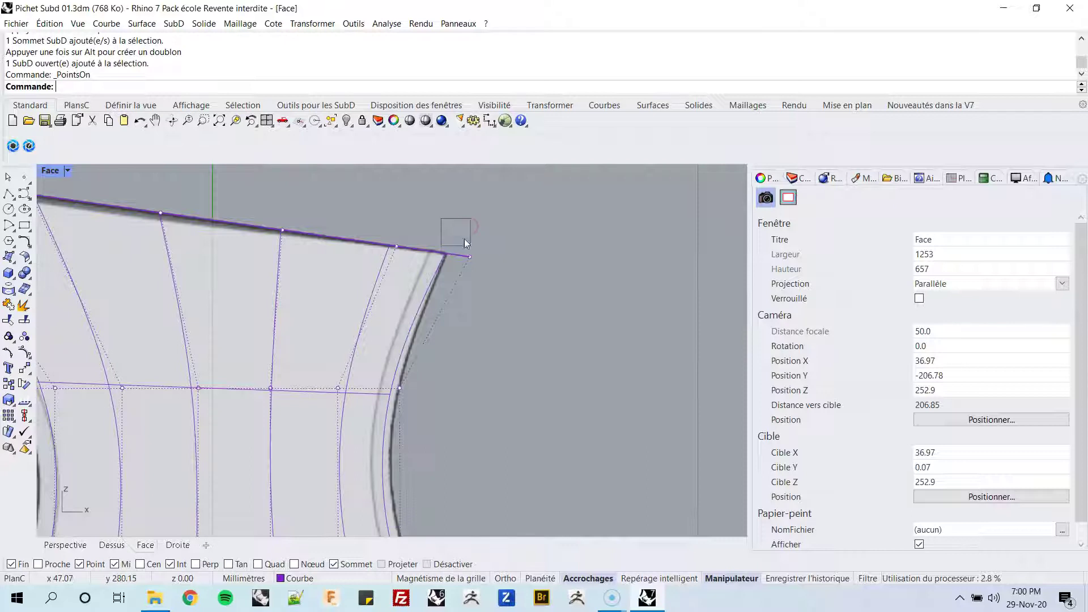
drag(498, 275, 499, 274)
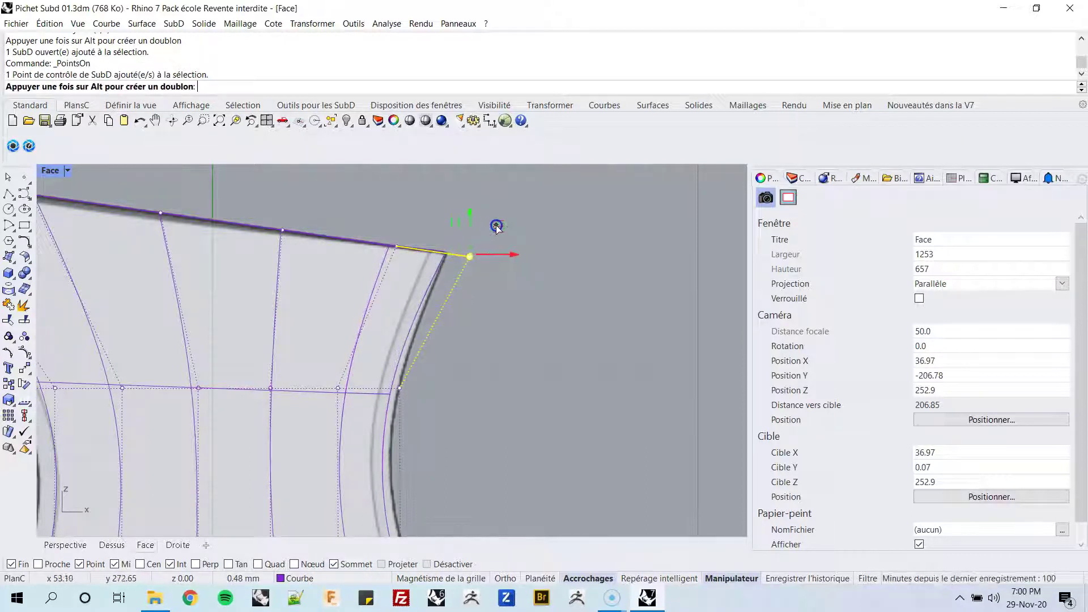
drag(495, 228, 502, 232)
scroll(527, 320, down, 3)
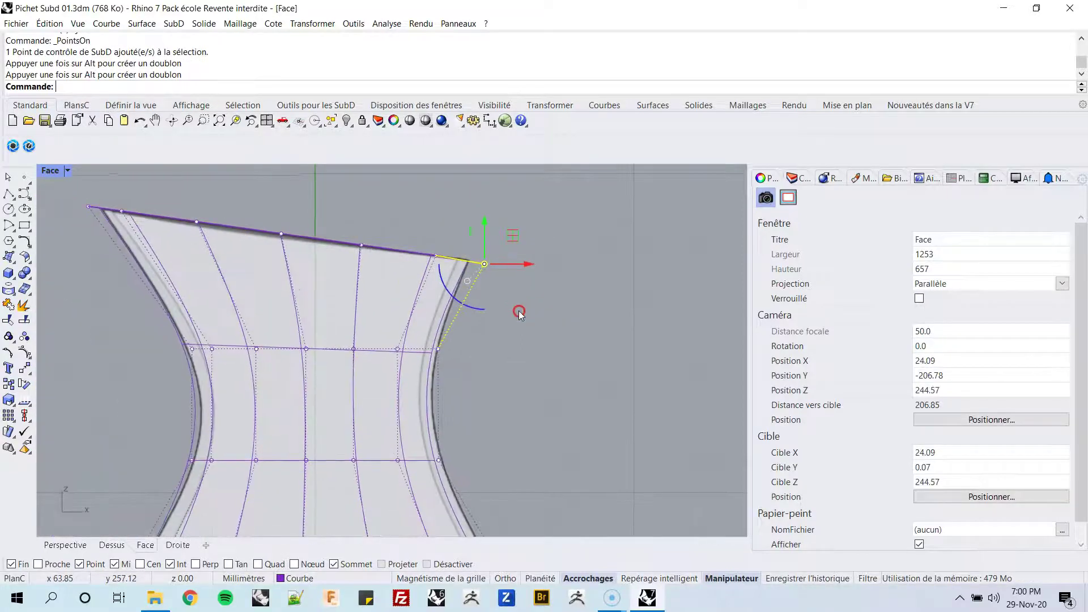
Compare the pitcher's flat SubD display with its smooth display
key(Tab)
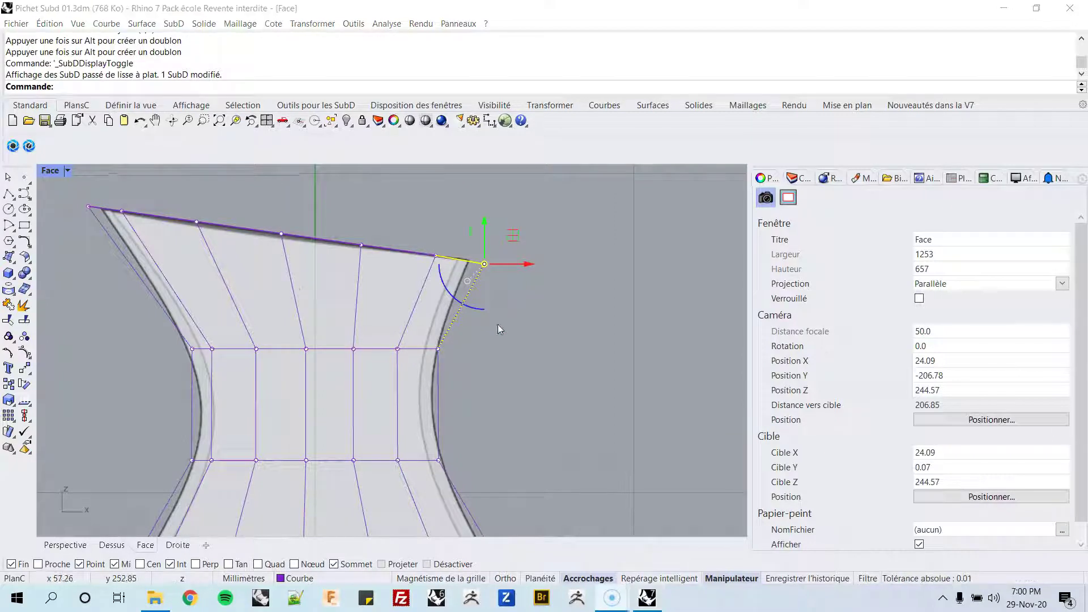
key(Escape)
key(Tab)
Set the front view's display mode to Semi-transparent
right_drag(444, 308, 425, 288)
scroll(425, 290, up, 3)
scroll(436, 369, down, 5)
right_drag(440, 339, 342, 305)
click(68, 171)
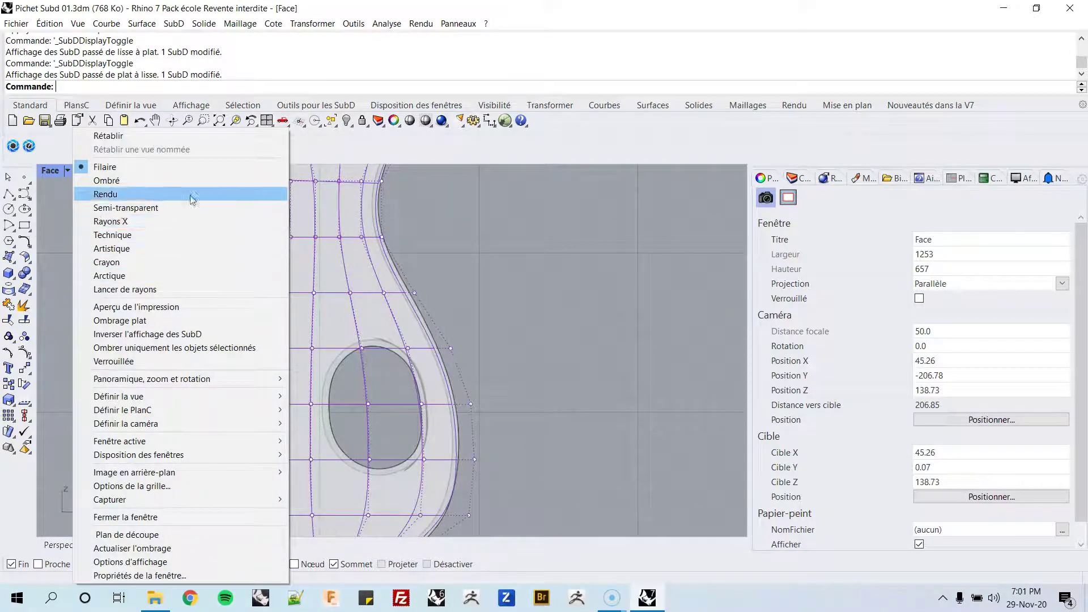
click(126, 208)
Examine the pitcher's silhouette against the reference image along the neck, body and base
scroll(327, 337, up, 4)
scroll(340, 323, down, 5)
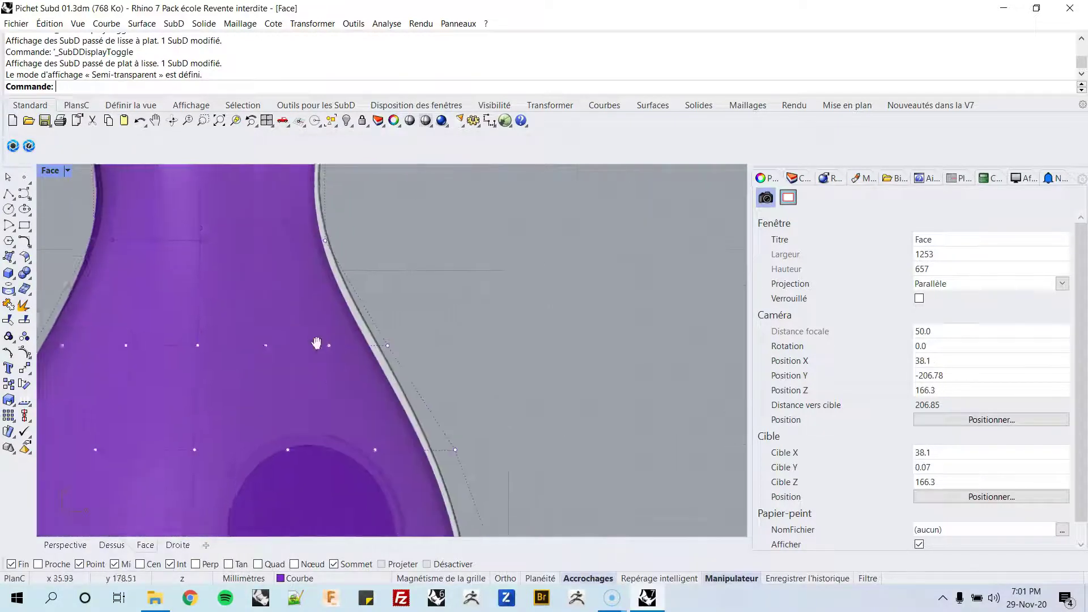
scroll(371, 335, up, 5)
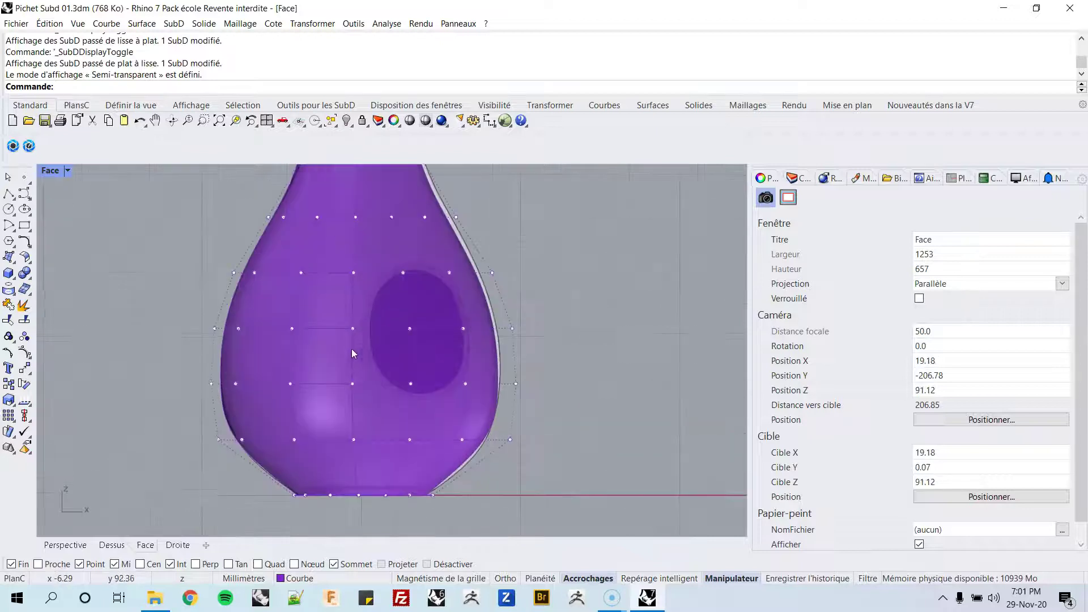
scroll(436, 407, up, 1)
scroll(436, 406, down, 3)
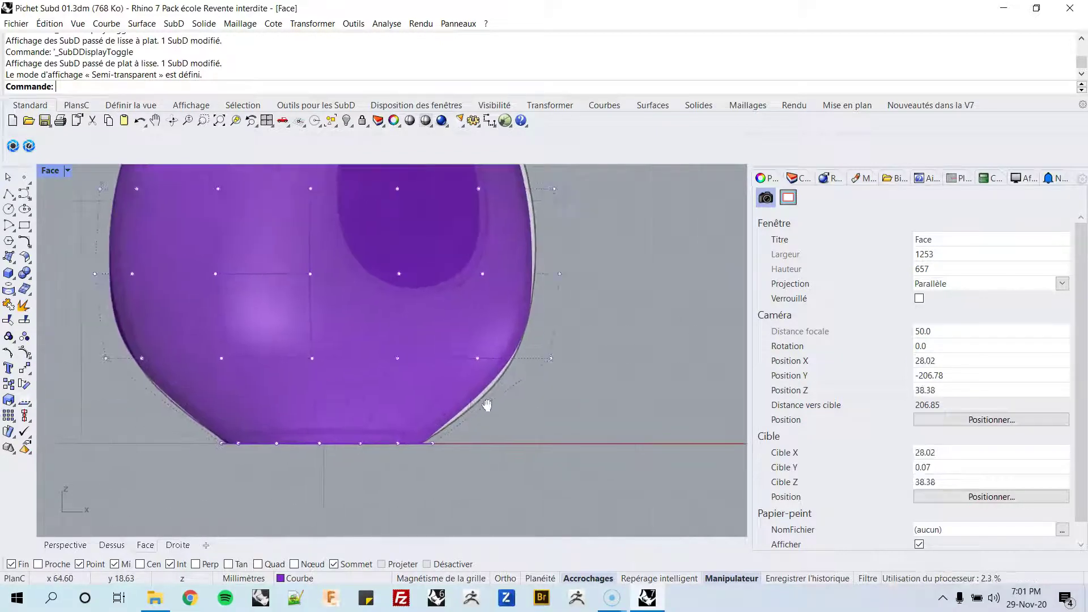
scroll(279, 349, up, 3)
scroll(389, 304, down, 3)
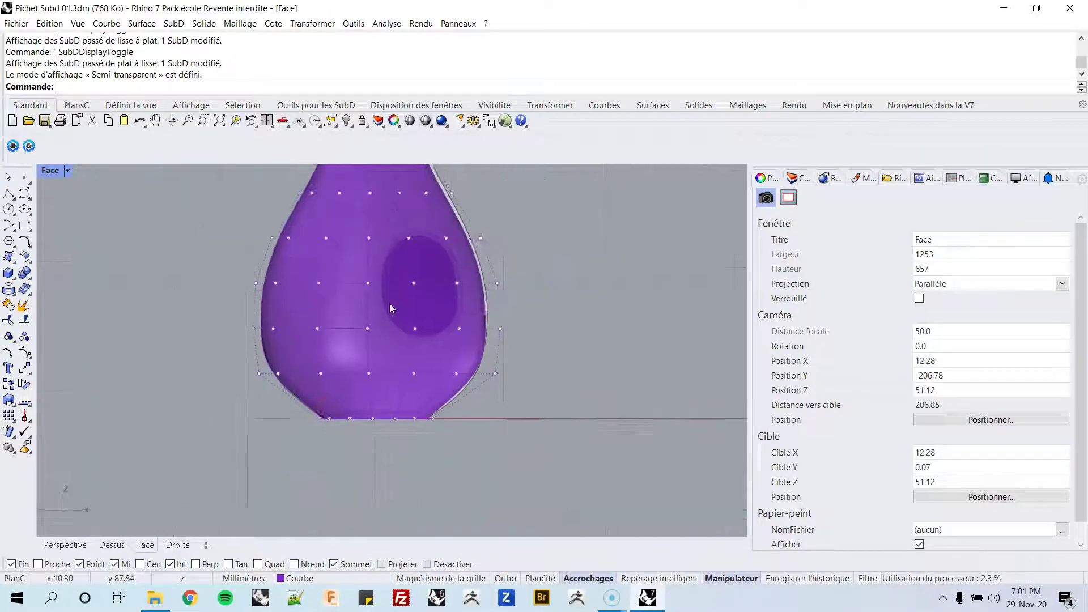
scroll(342, 344, up, 5)
scroll(406, 419, down, 1)
right_drag(407, 419, 418, 323)
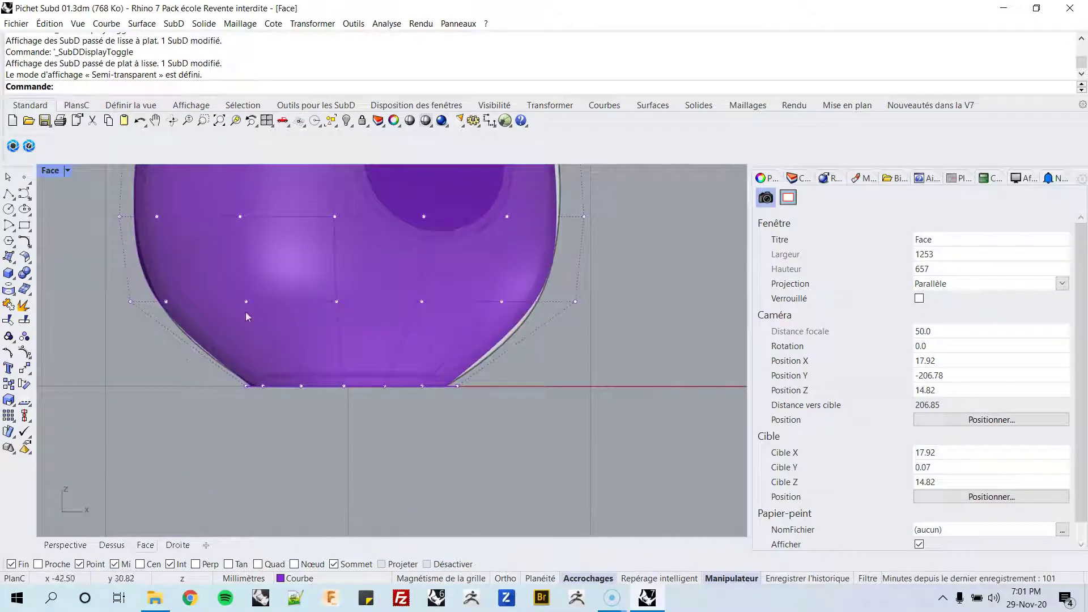
scroll(368, 329, up, 2)
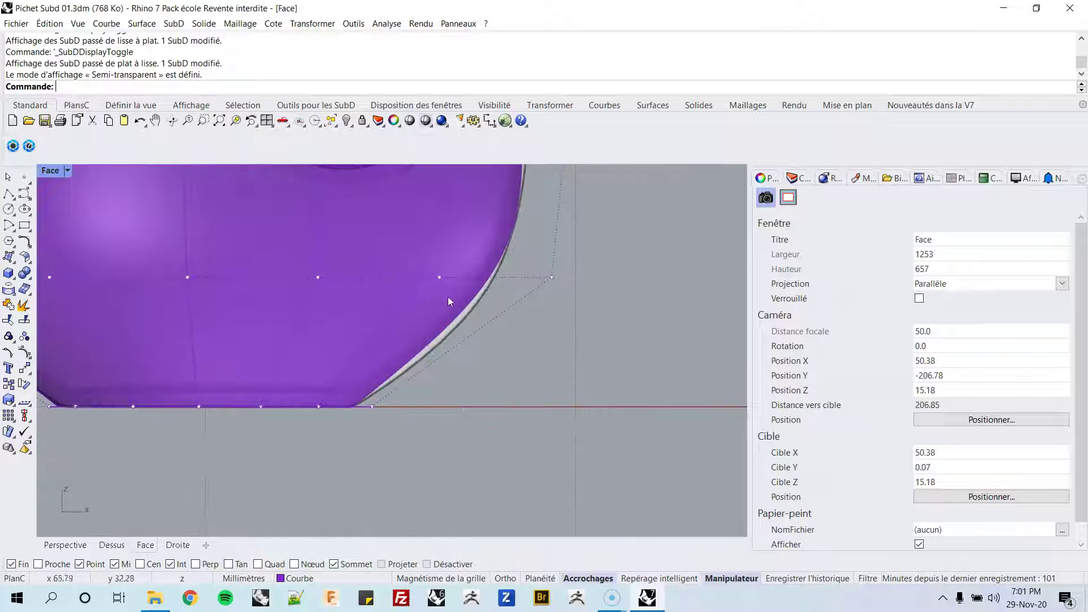
scroll(441, 320, down, 3)
scroll(192, 314, up, 2)
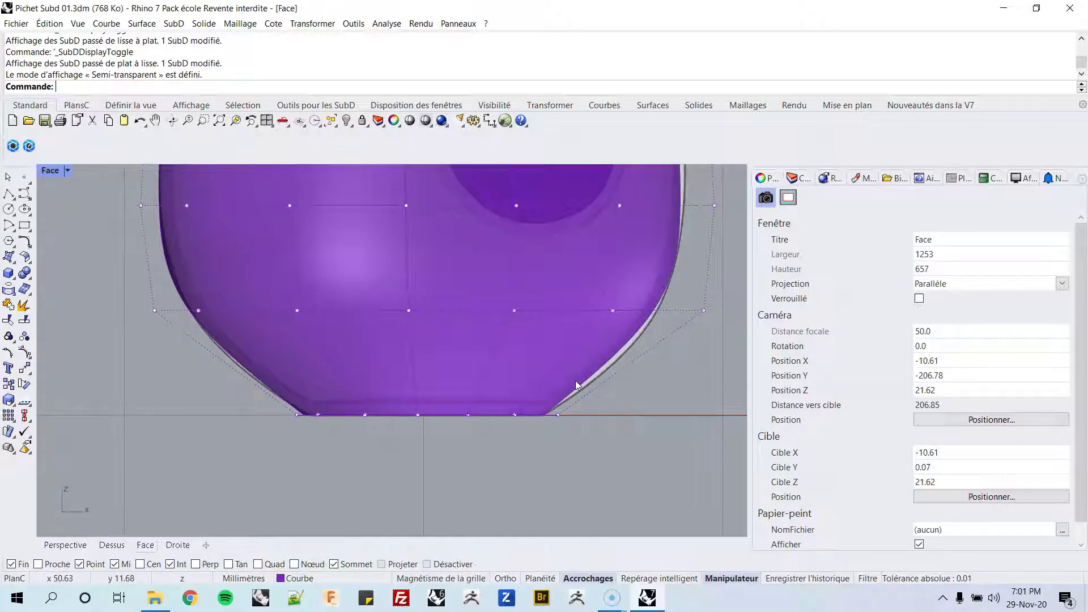
Turn off the pitcher SubD's control points in the front view
scroll(576, 386, down, 3)
right_drag(540, 345, 416, 379)
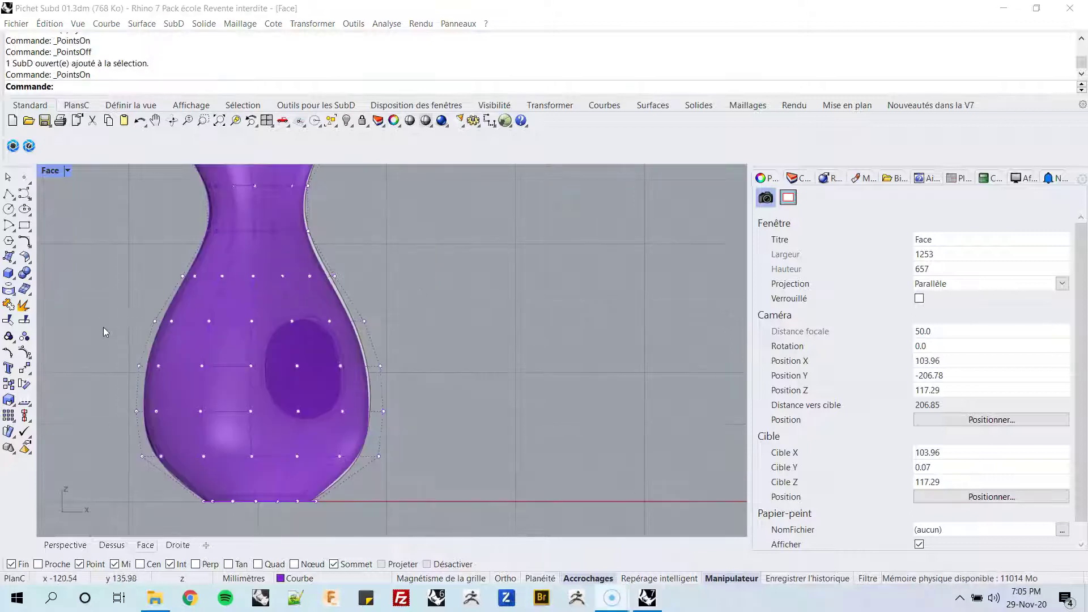
right_click(27, 356)
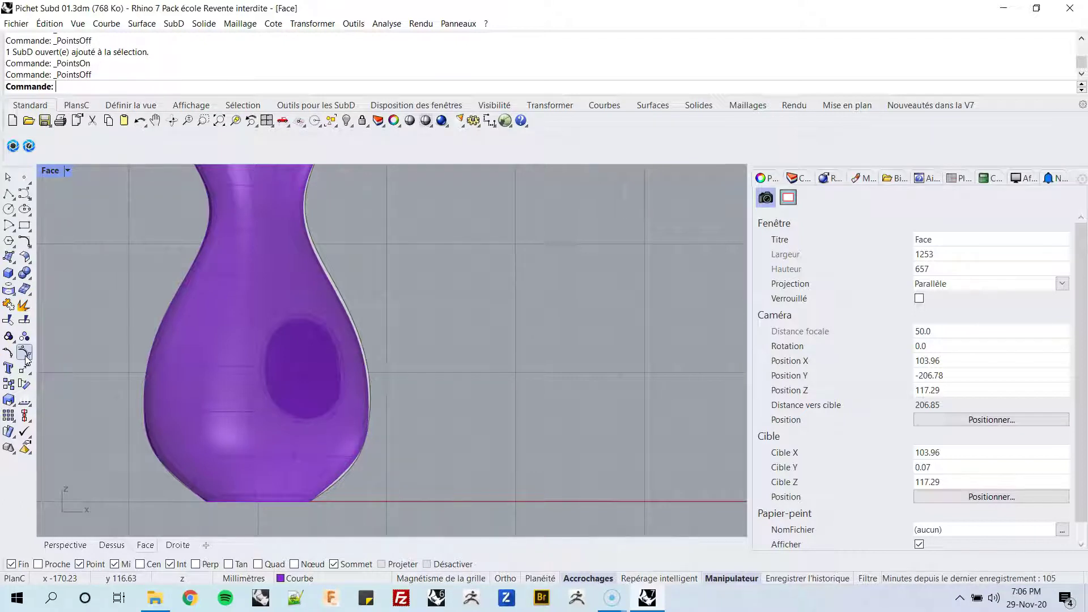
Examine how closely the smooth pitcher body follows the reference outline in the front view, especially at the lower flanks near the base
right_drag(266, 331, 278, 352)
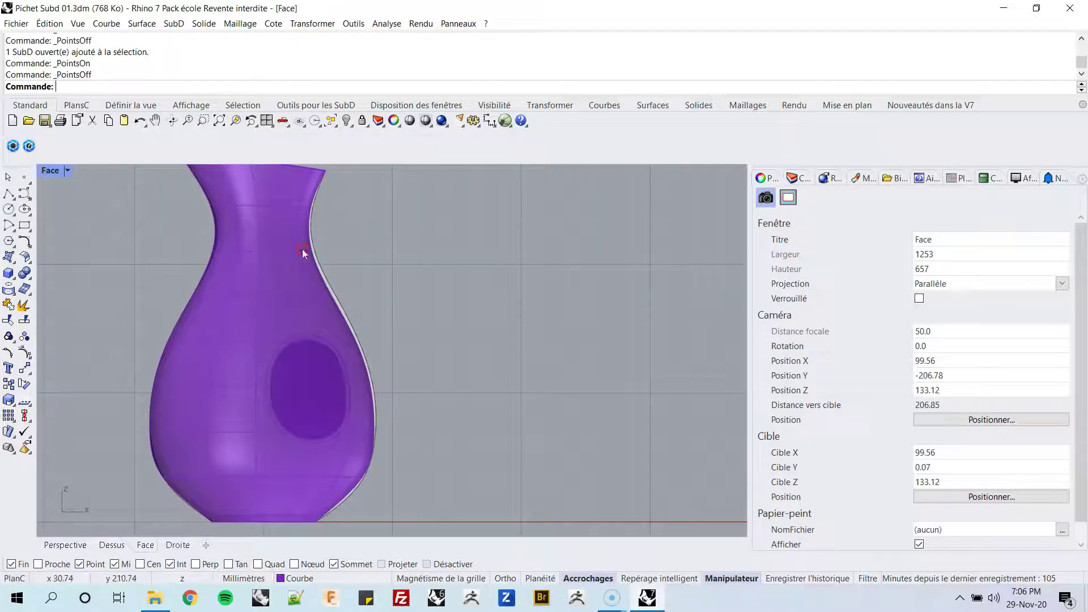
right_drag(369, 416, 394, 353)
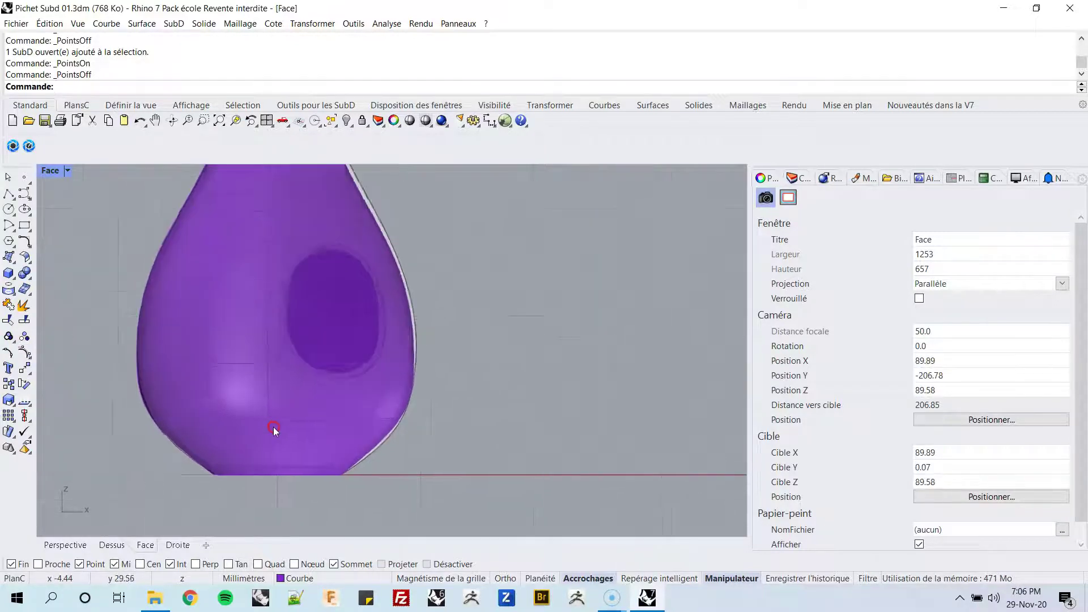
scroll(274, 430, up, 5)
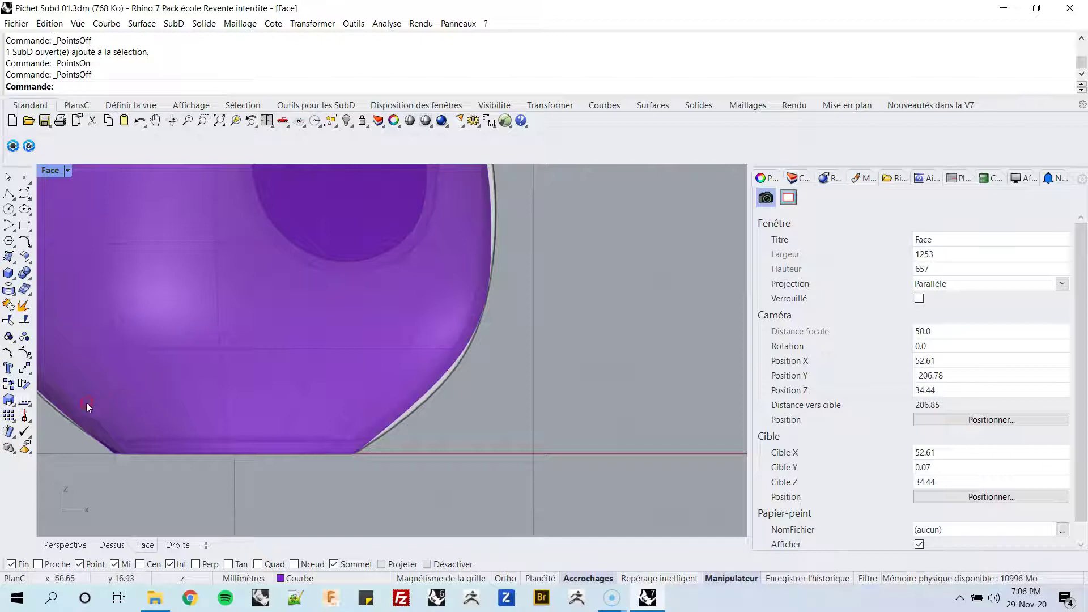
scroll(411, 396, down, 3)
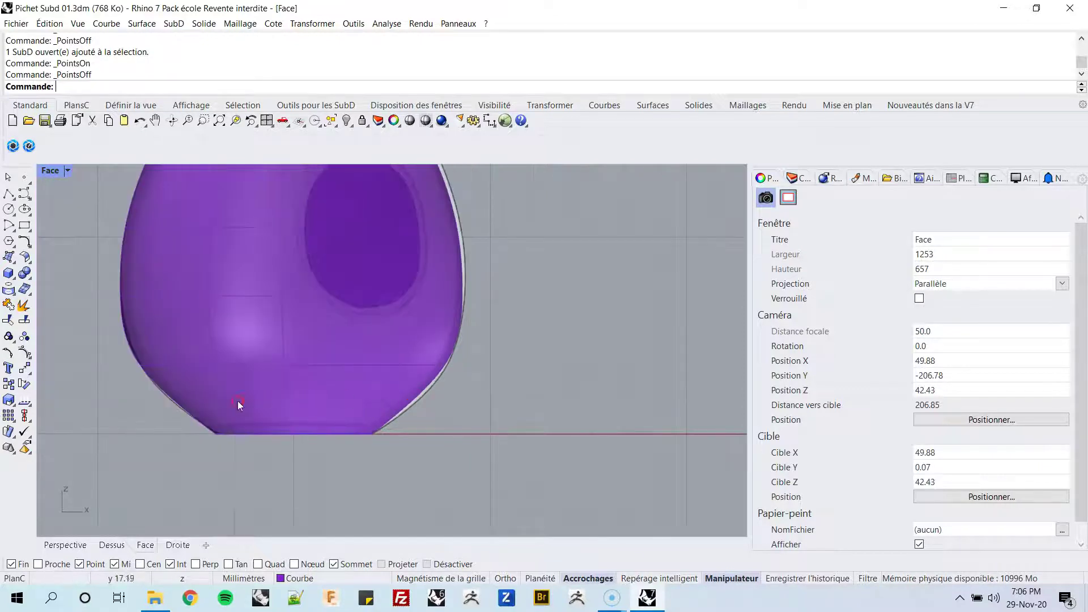
scroll(238, 404, up, 2)
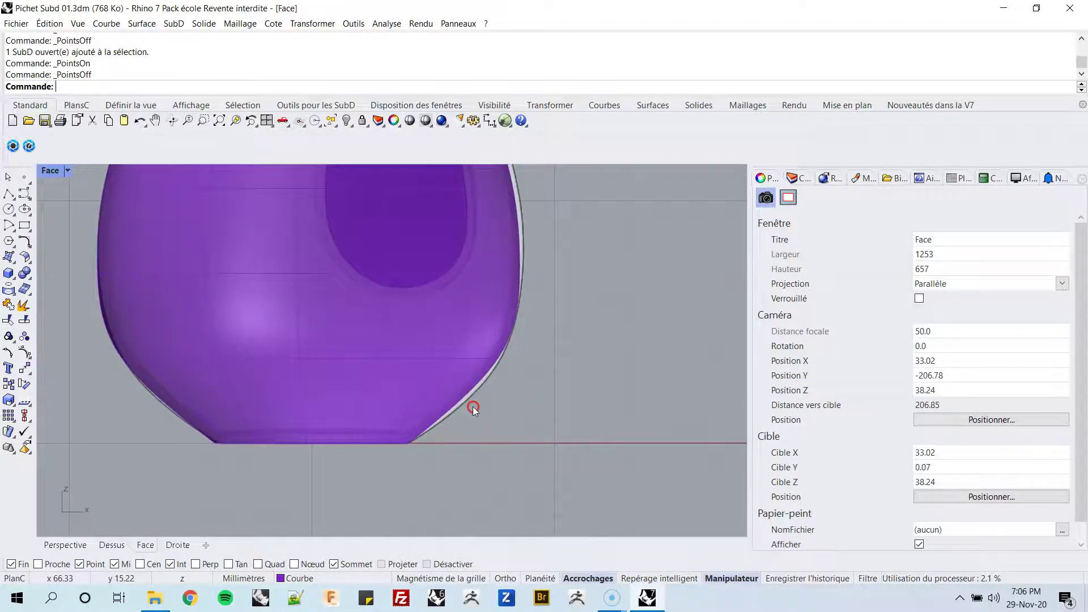
scroll(473, 406, down, 3)
right_drag(466, 396, 347, 411)
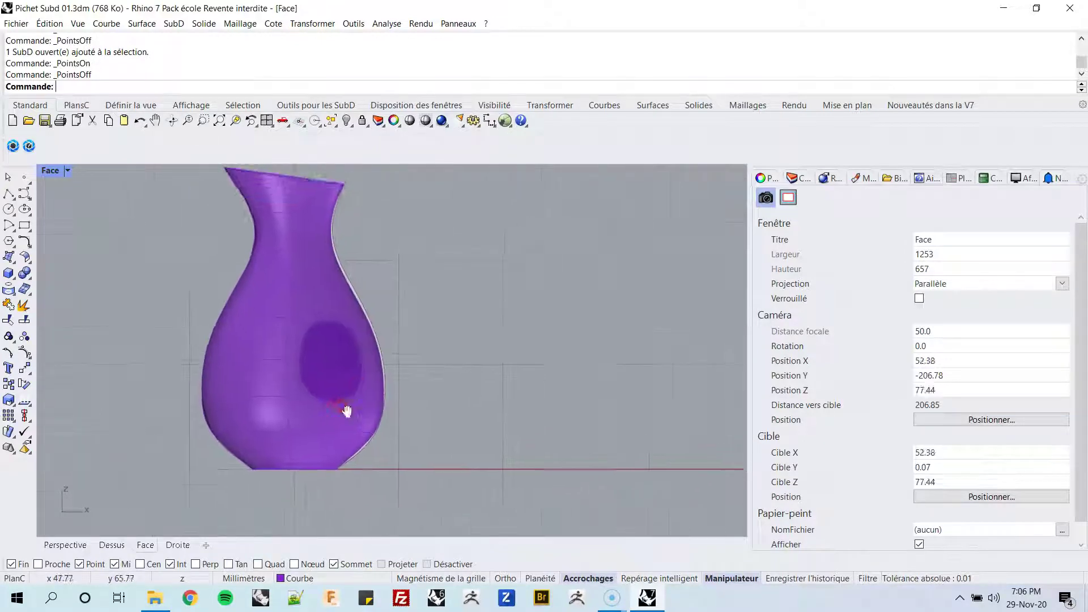
scroll(334, 363, up, 1)
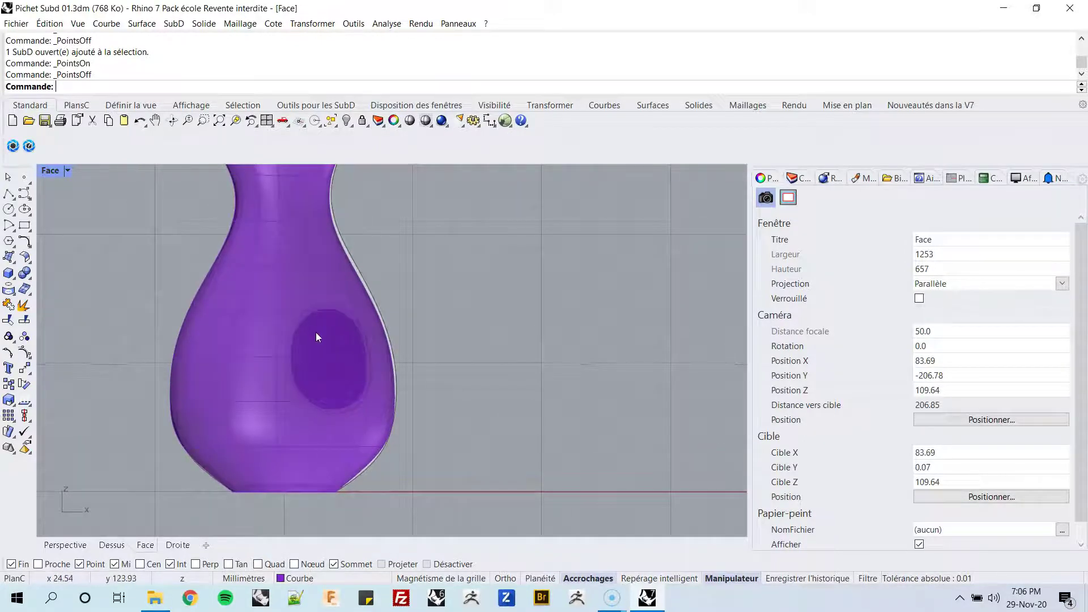